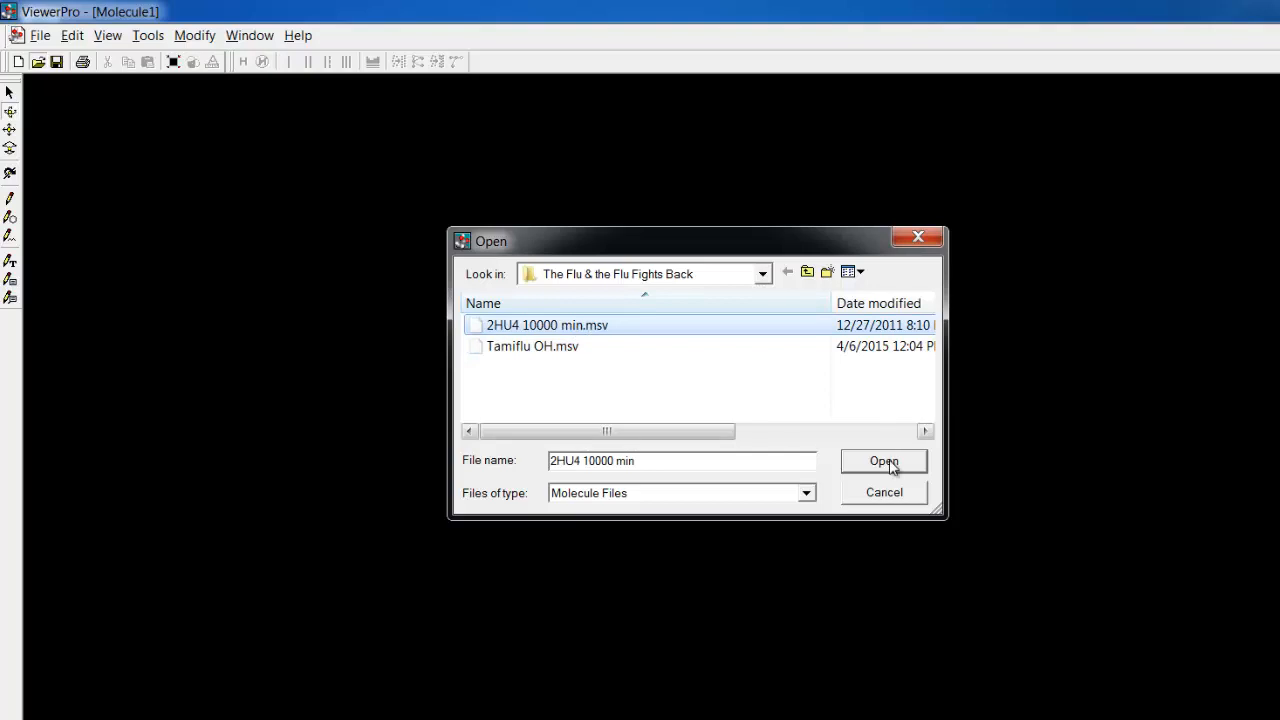
Open the molecule file 2HU4 10000 min.msv and select the whole ligand molecule at the centre of the structure
left_click(891, 463)
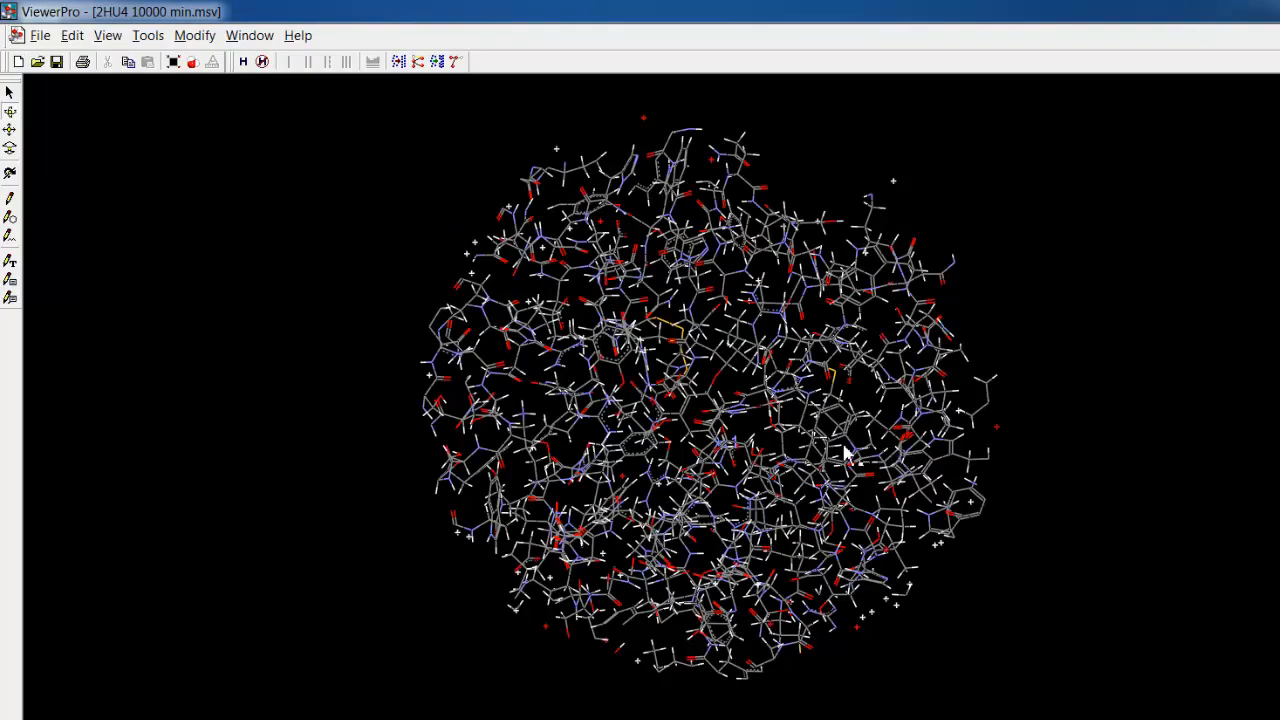
left_click_drag(666, 466, 703, 654)
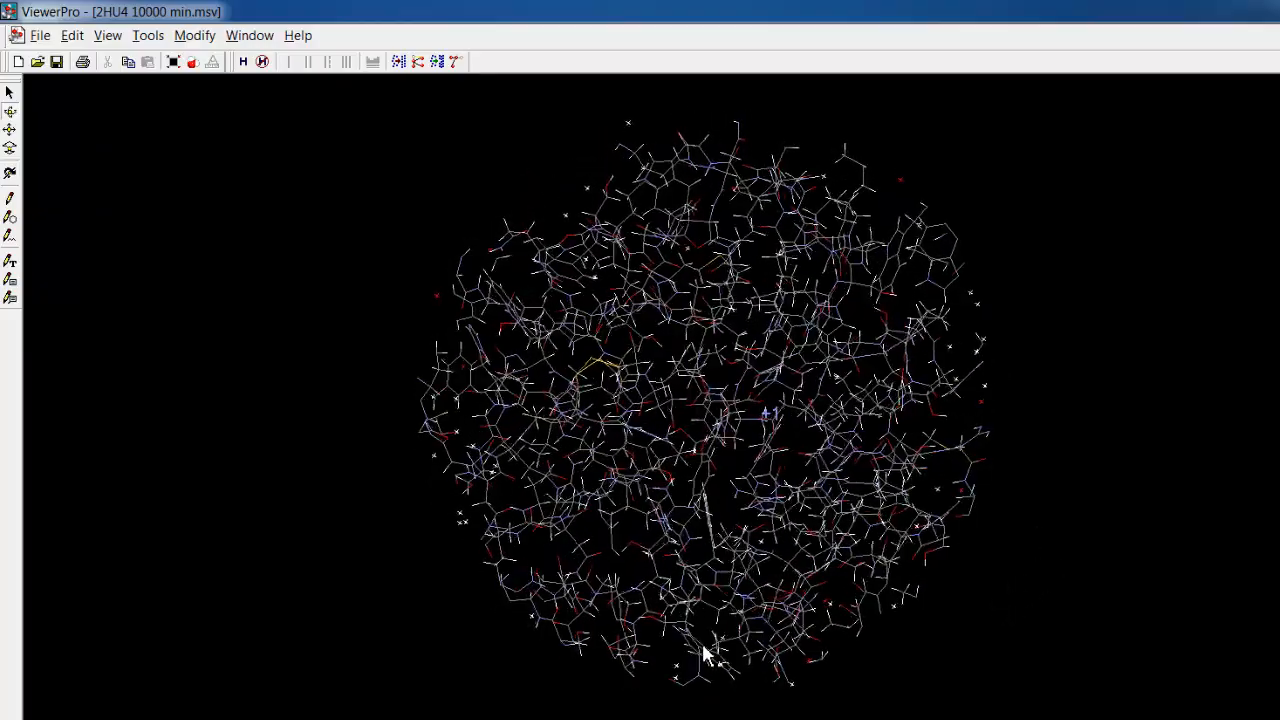
double_click(737, 447)
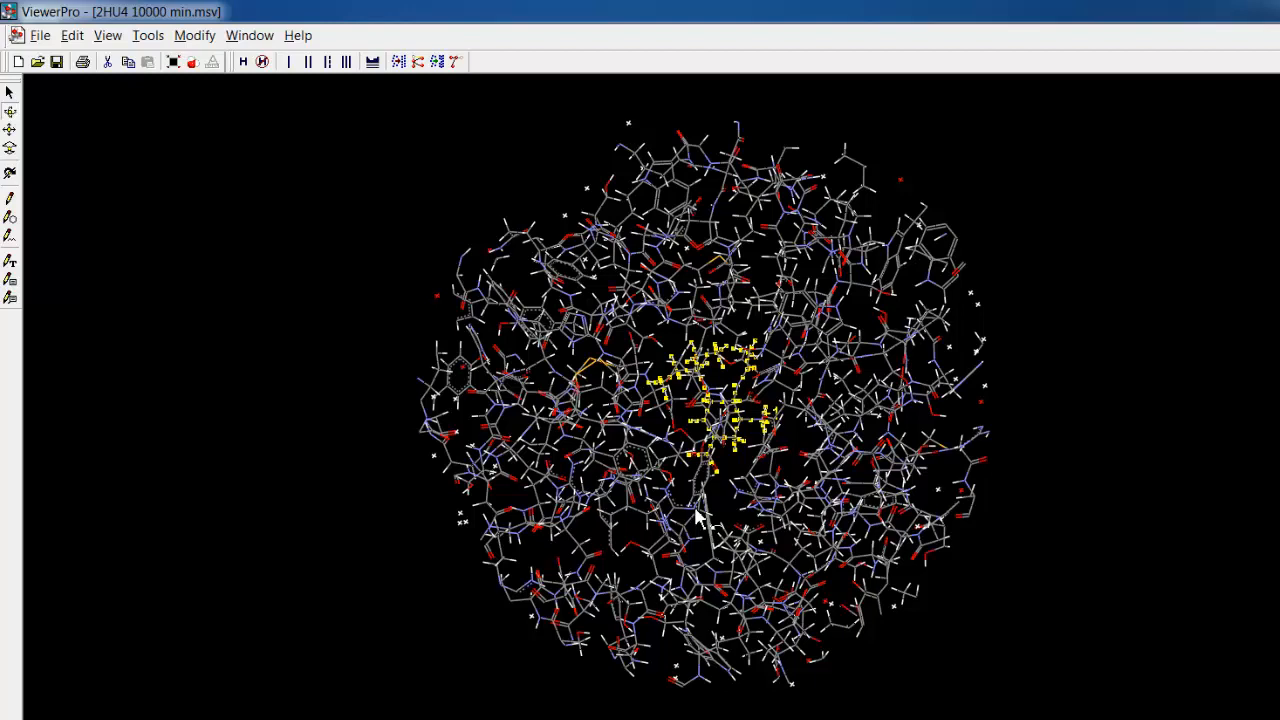
Select all atoms belonging to the Active Site 8A group
left_click(72, 35)
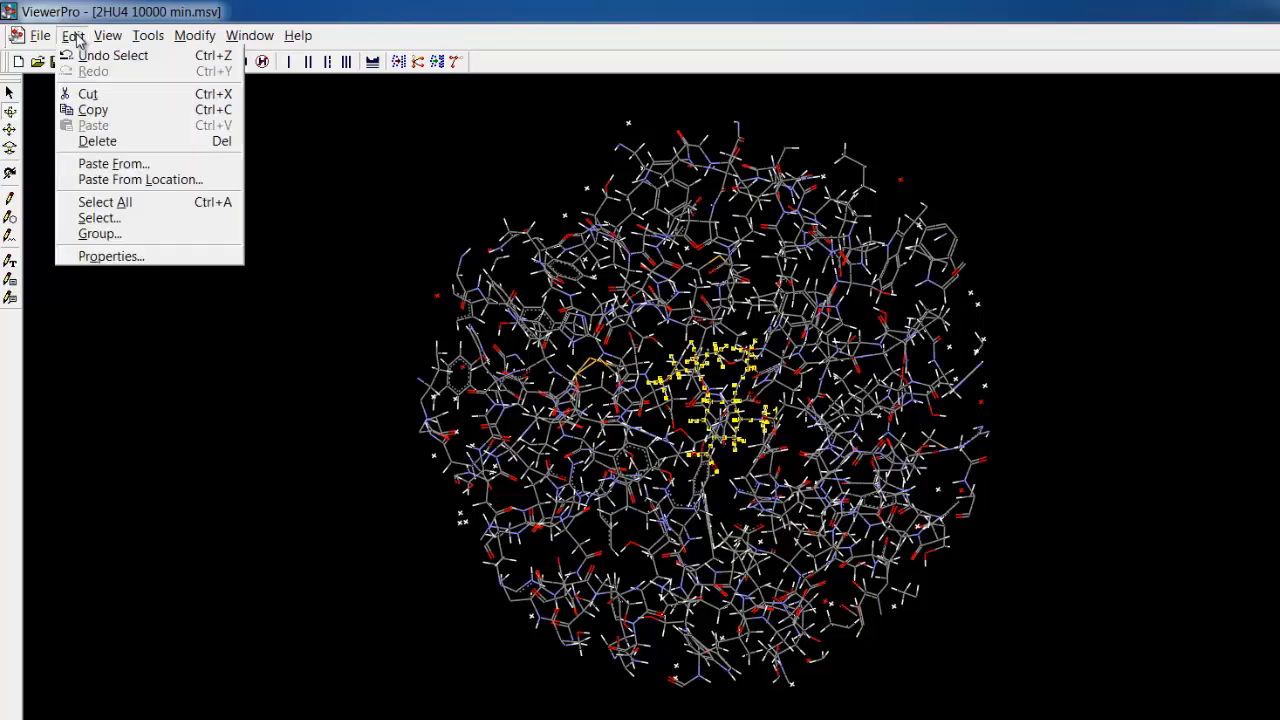
left_click(118, 222)
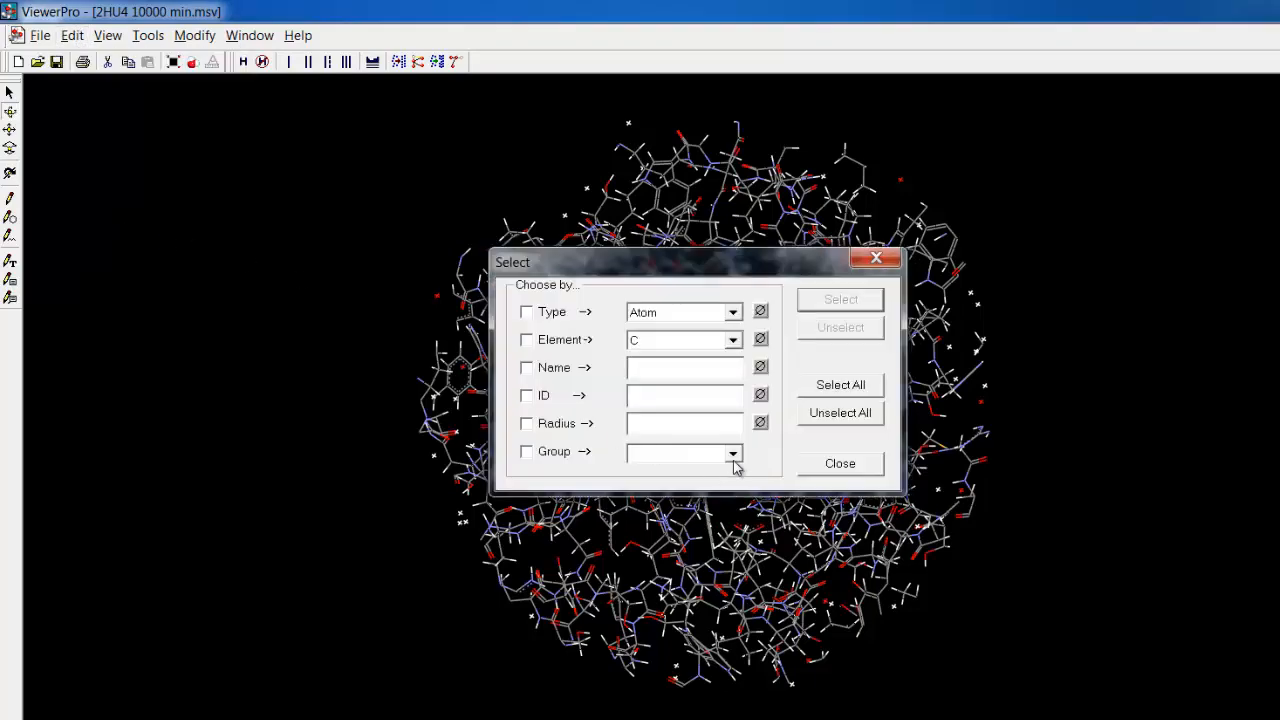
left_click(734, 455)
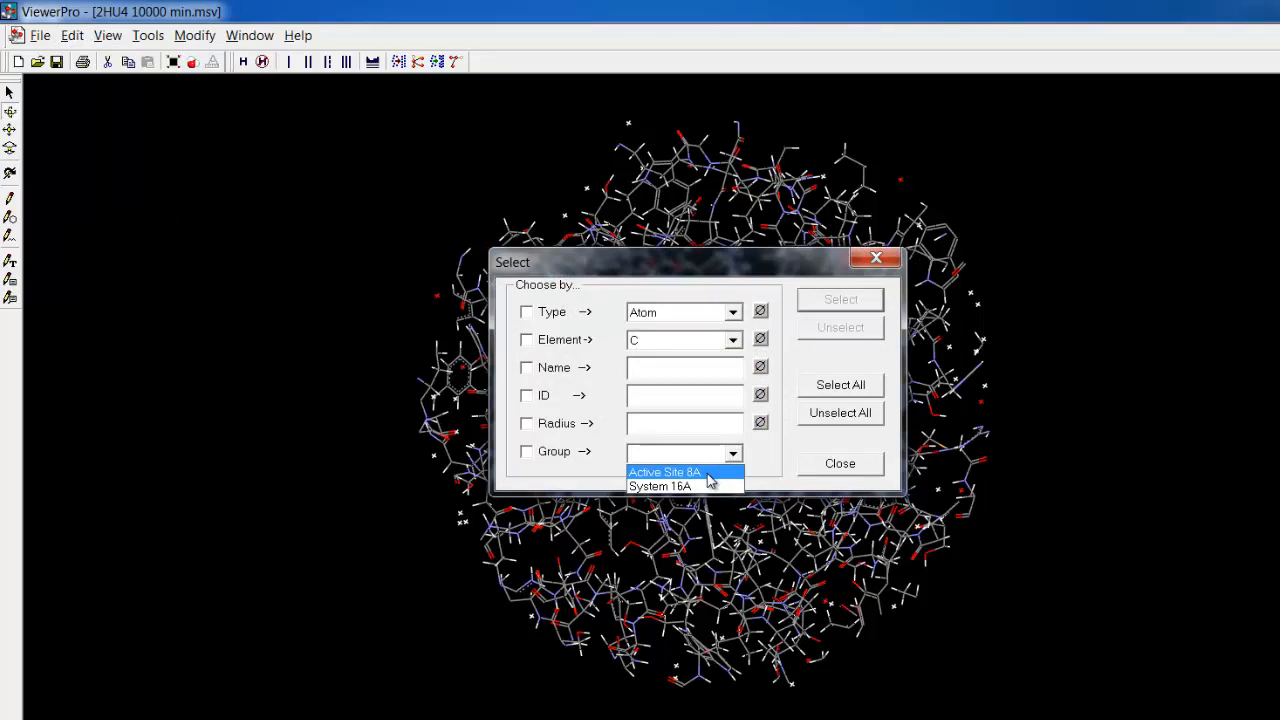
left_click(708, 476)
left_click(841, 299)
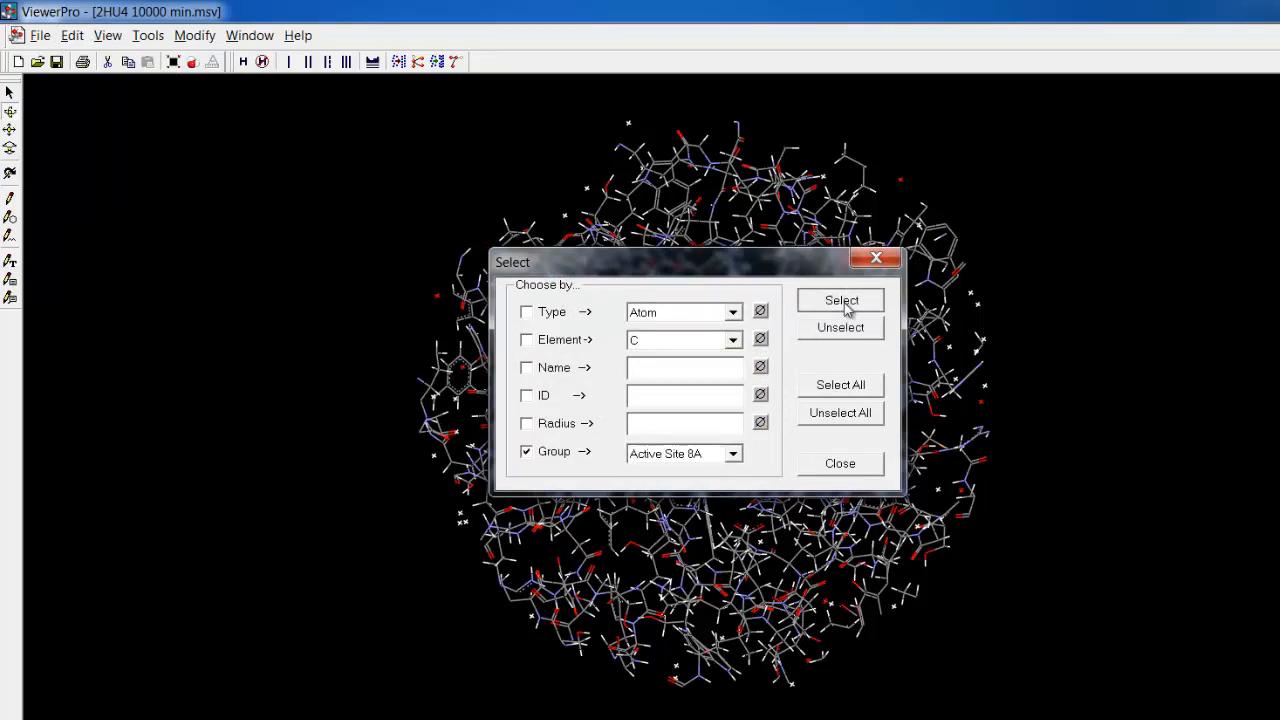
left_click(842, 465)
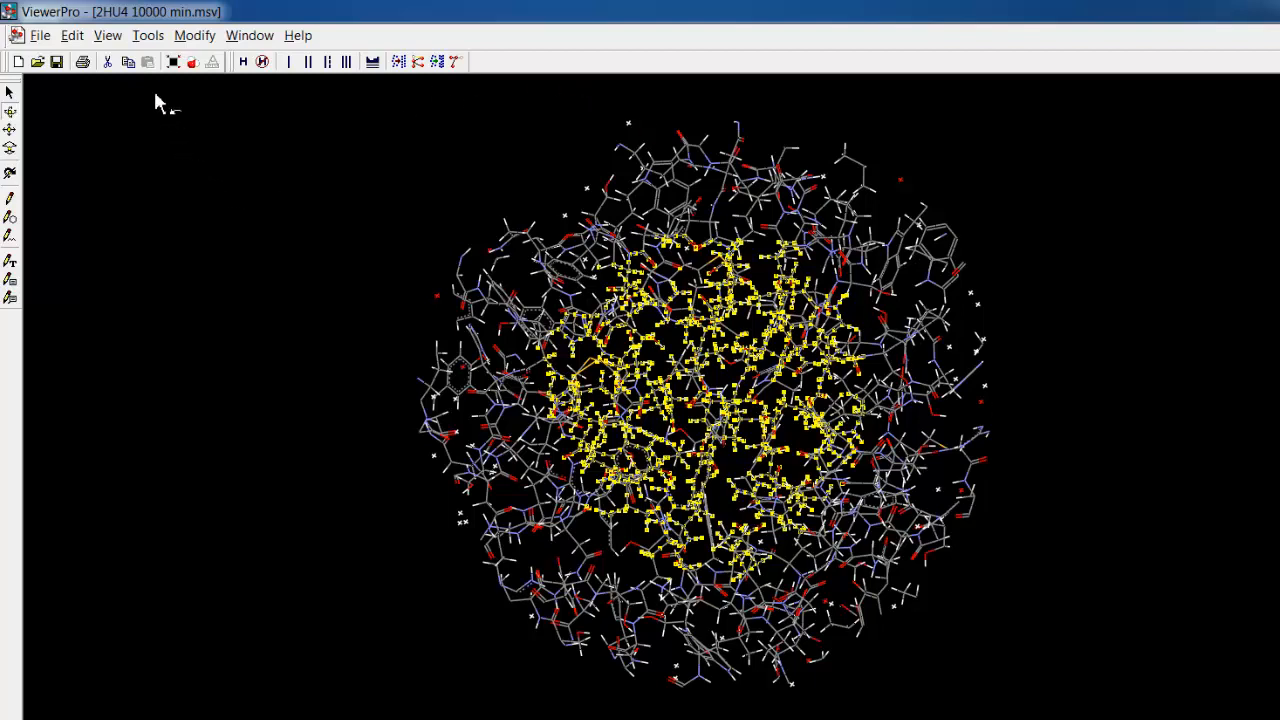
Copy the selected active site into a new molecule window and fit it to the screen
left_click(130, 63)
left_click(18, 62)
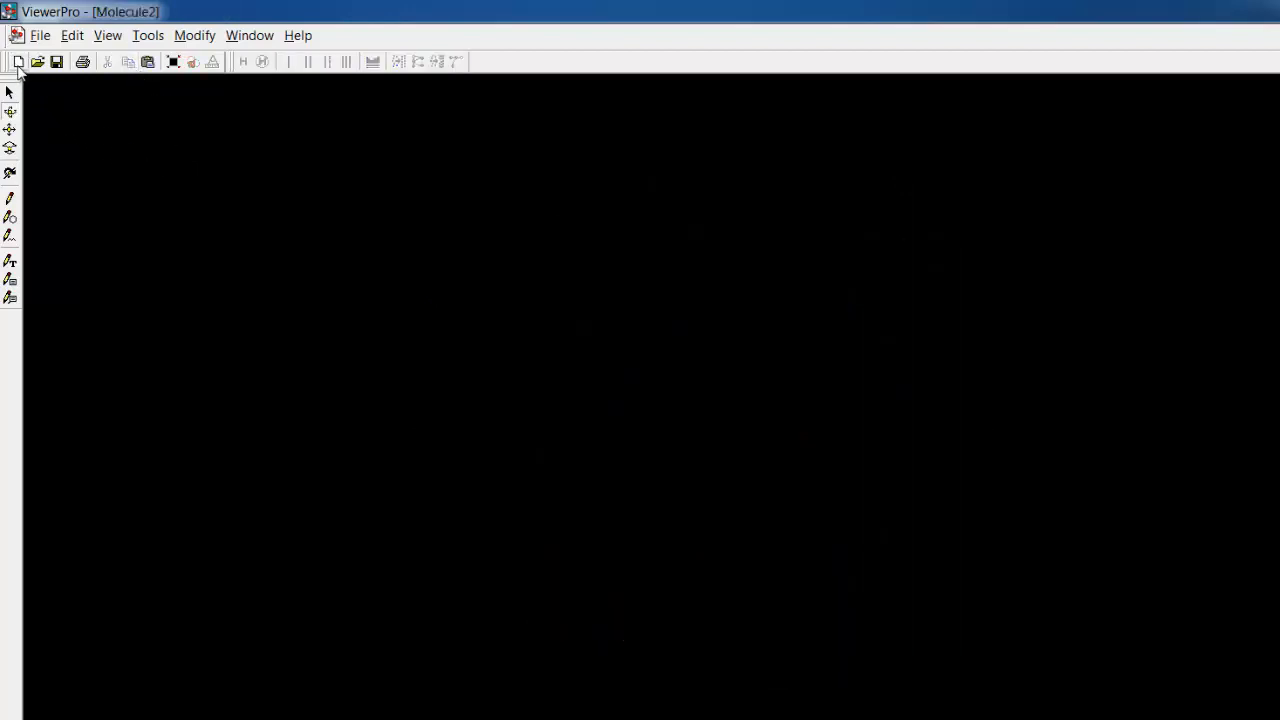
left_click(147, 62)
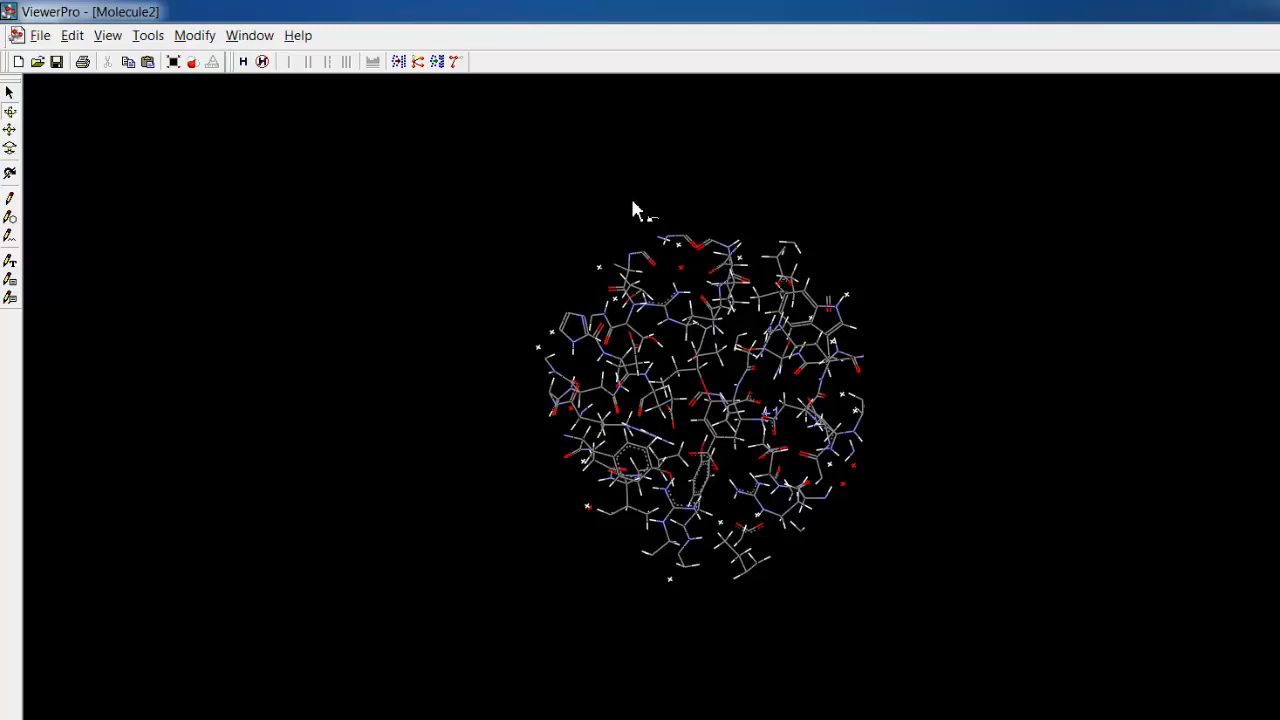
left_click(172, 62)
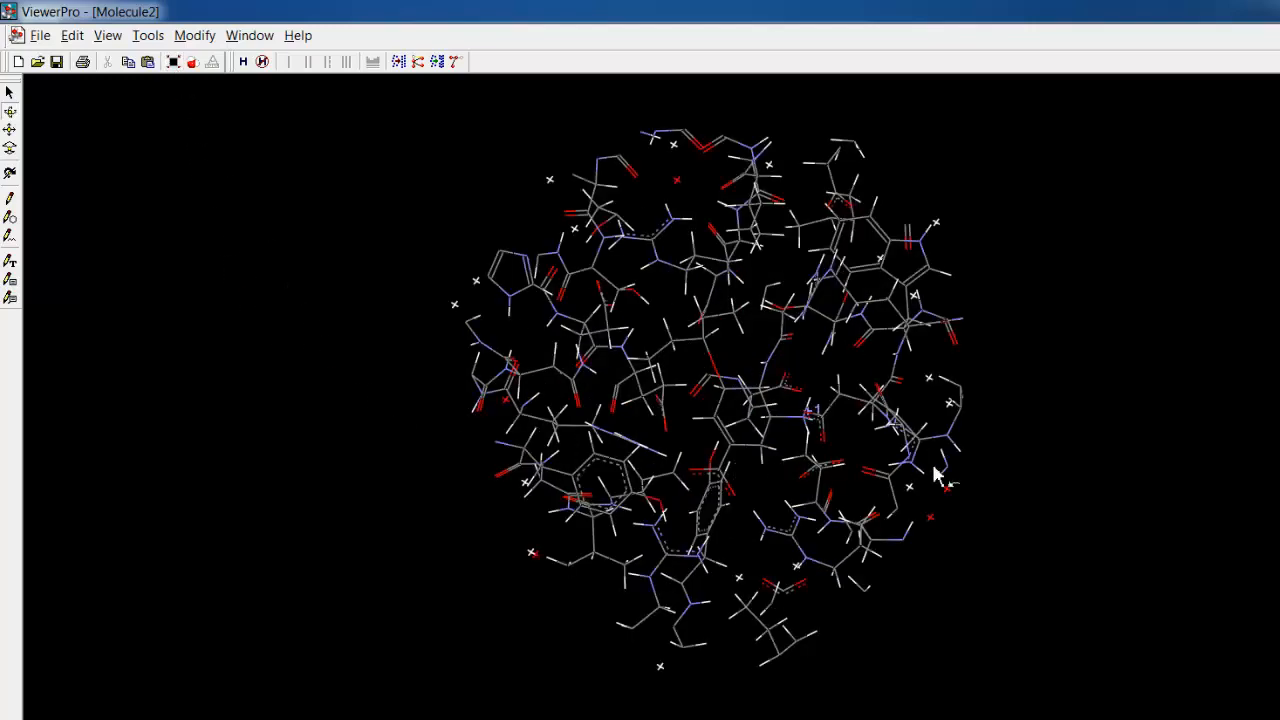
Select the ligand in the active site, show only that molecule, and fit it to the screen
left_click(740, 456)
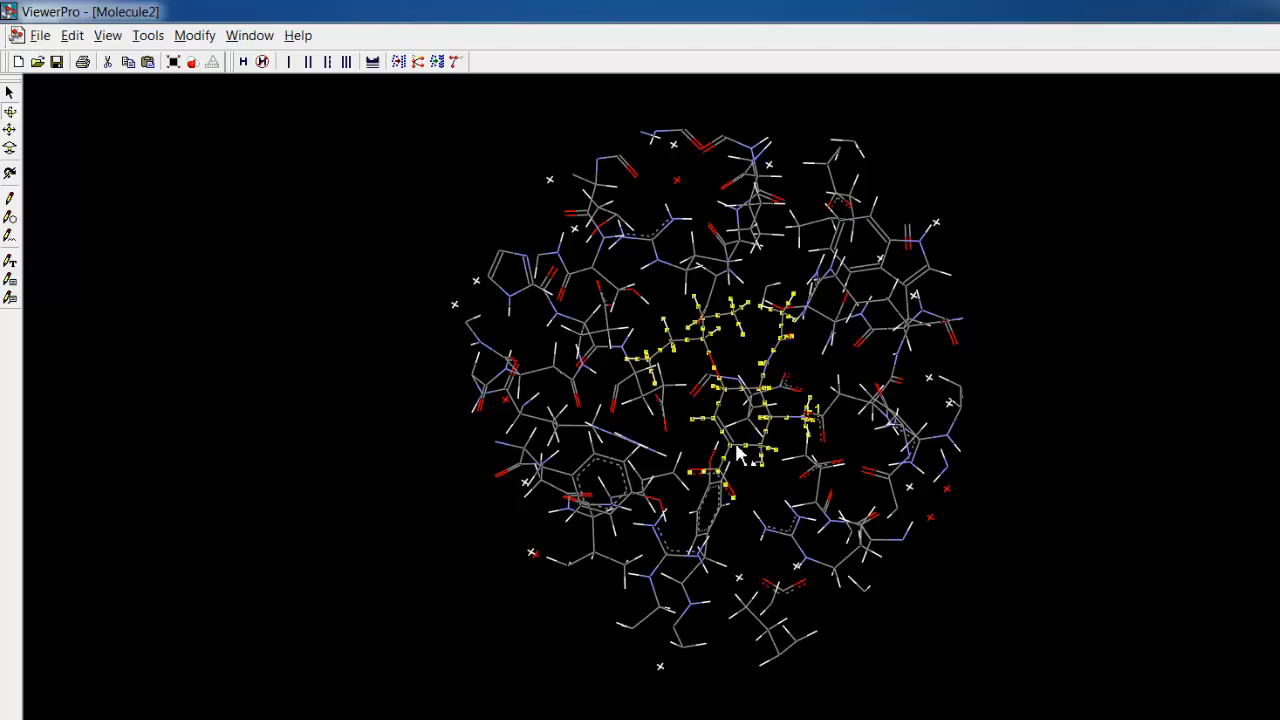
left_click(108, 35)
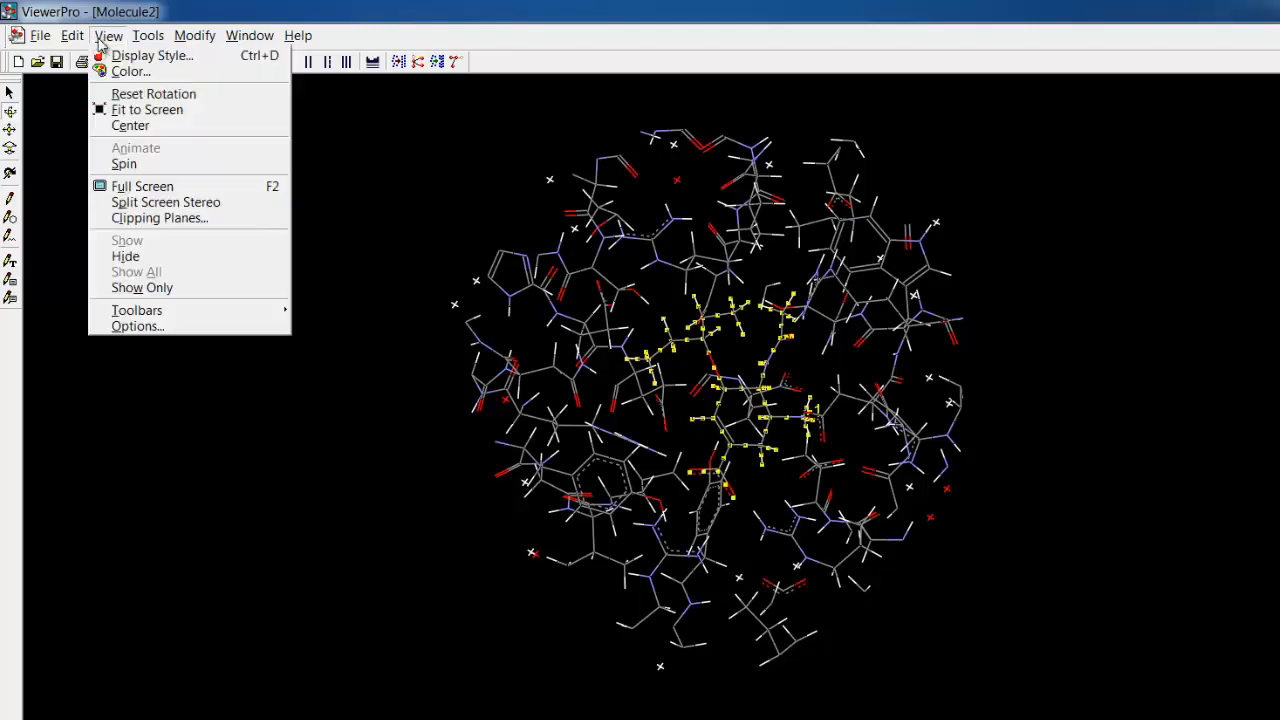
left_click(150, 288)
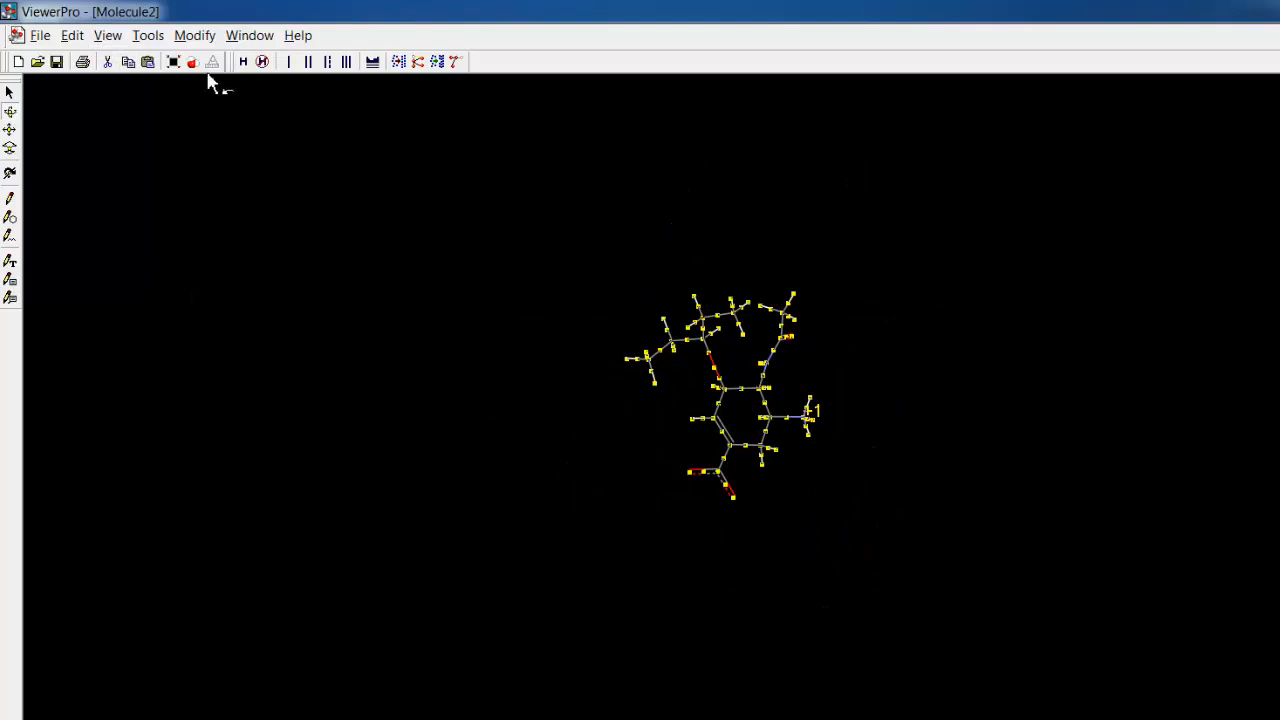
left_click(172, 62)
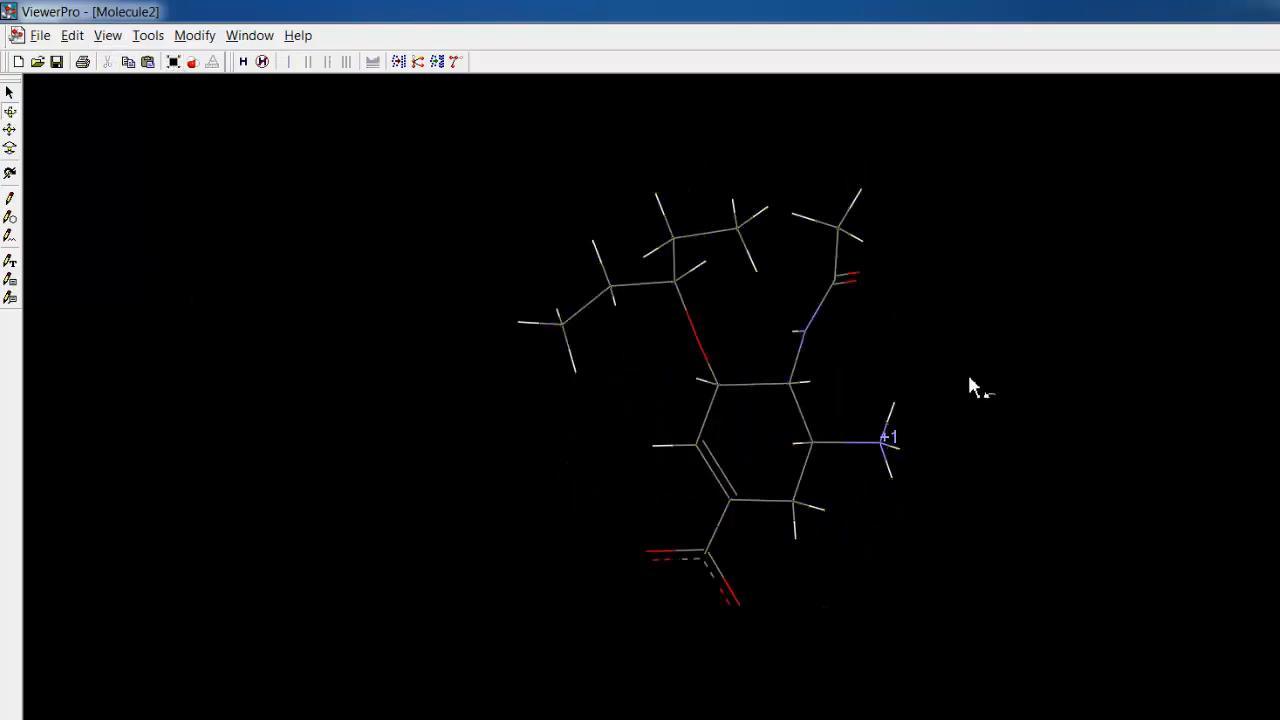
left_click_drag(960, 380, 859, 310)
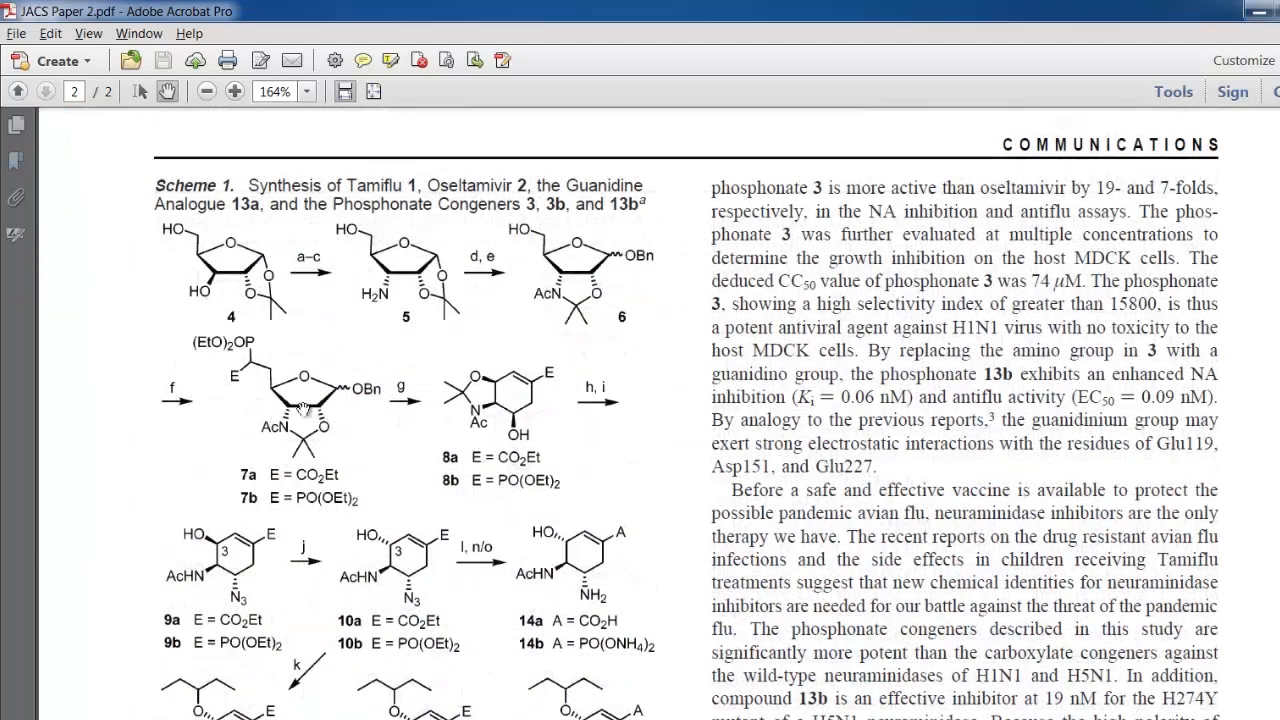
Switch to Adobe Acrobat Pro and examine the Tamiflu and Tamiphosphor structures in Scheme 1 of JACS Paper 2.pdf
left_click_drag(672, 608, 639, 283)
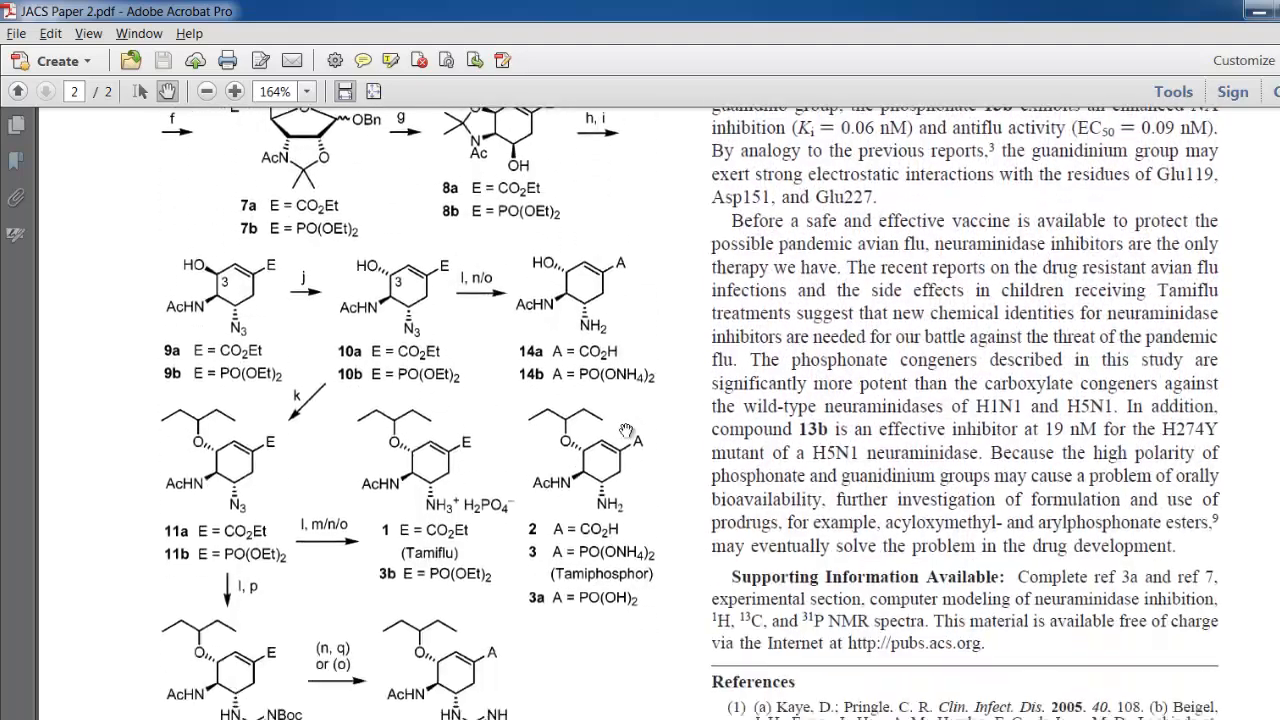
left_click_drag(655, 565, 602, 403)
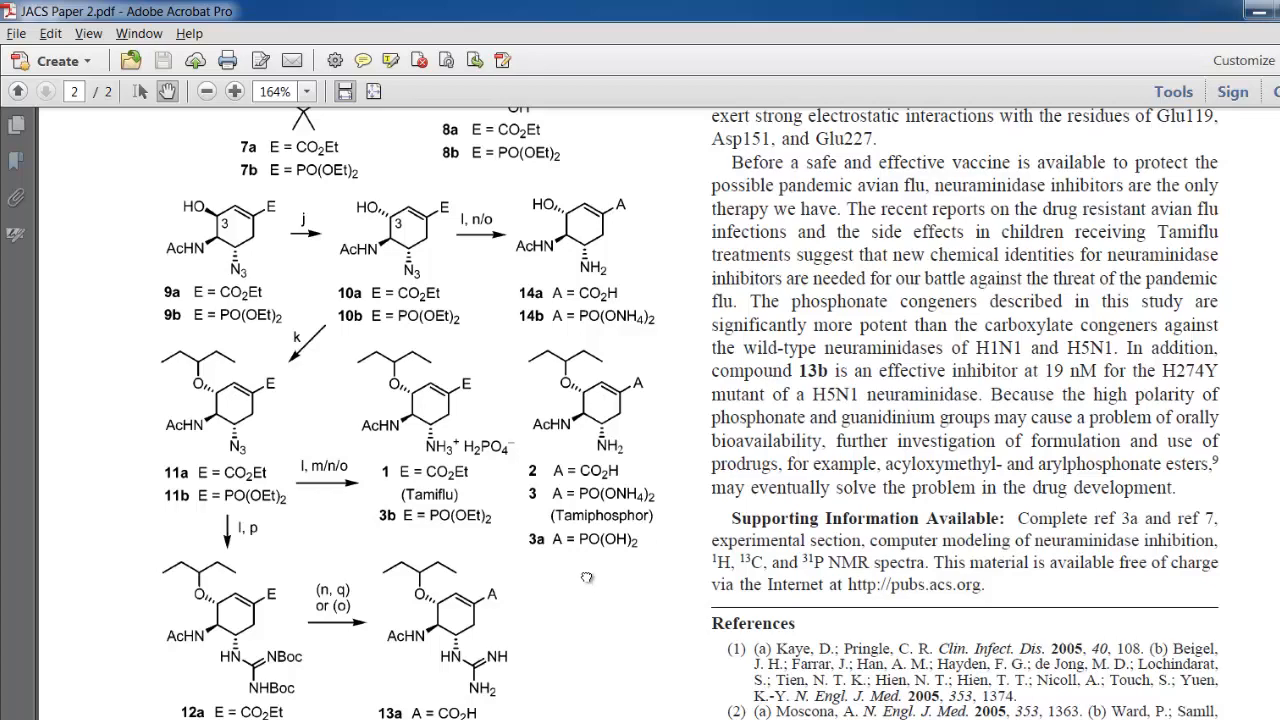
left_click_drag(588, 581, 587, 480)
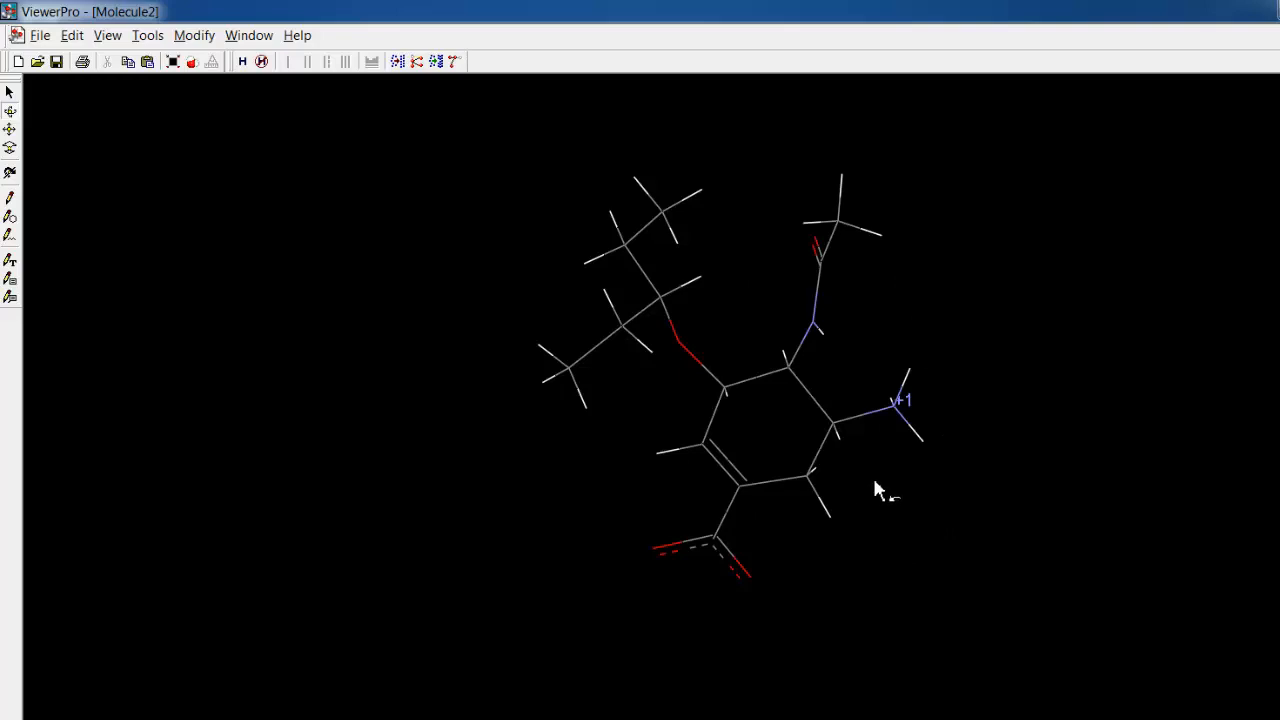
In ViewerPro, change both carbon–oxygen bonds of the ligand's carboxylate group to single bonds
left_click_drag(866, 428, 552, 314)
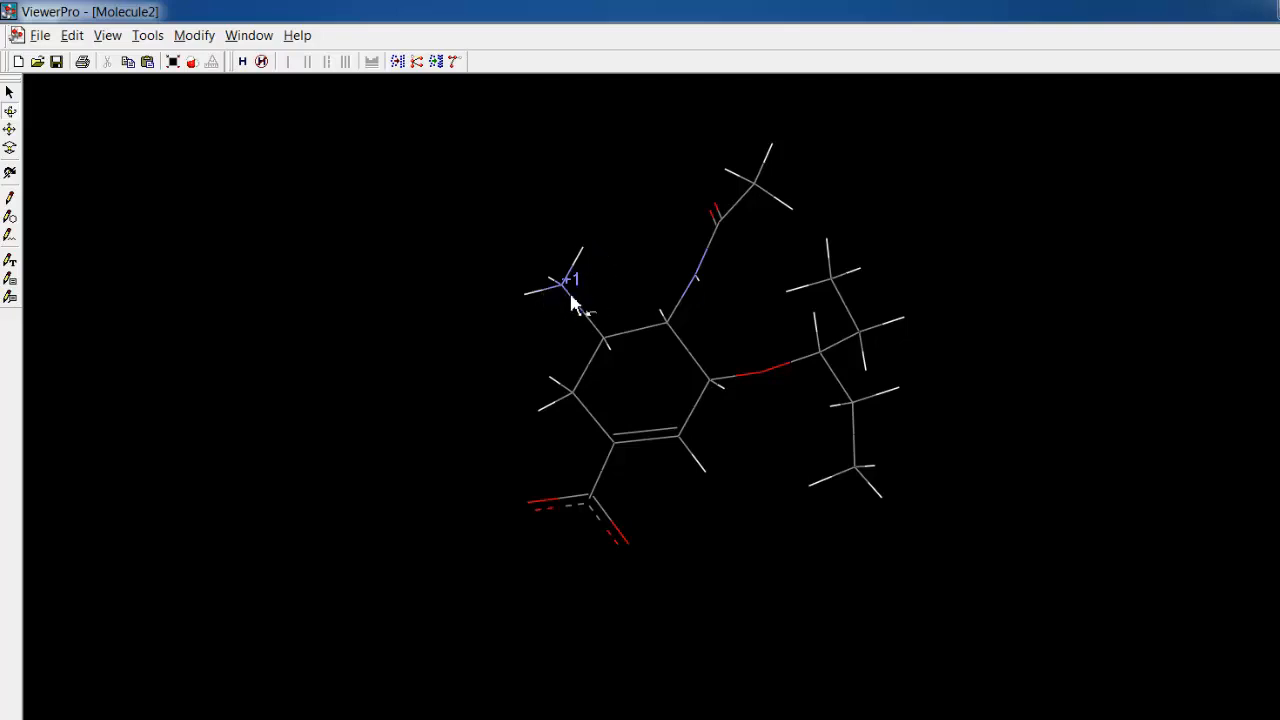
right_click_drag(729, 283, 943, 450)
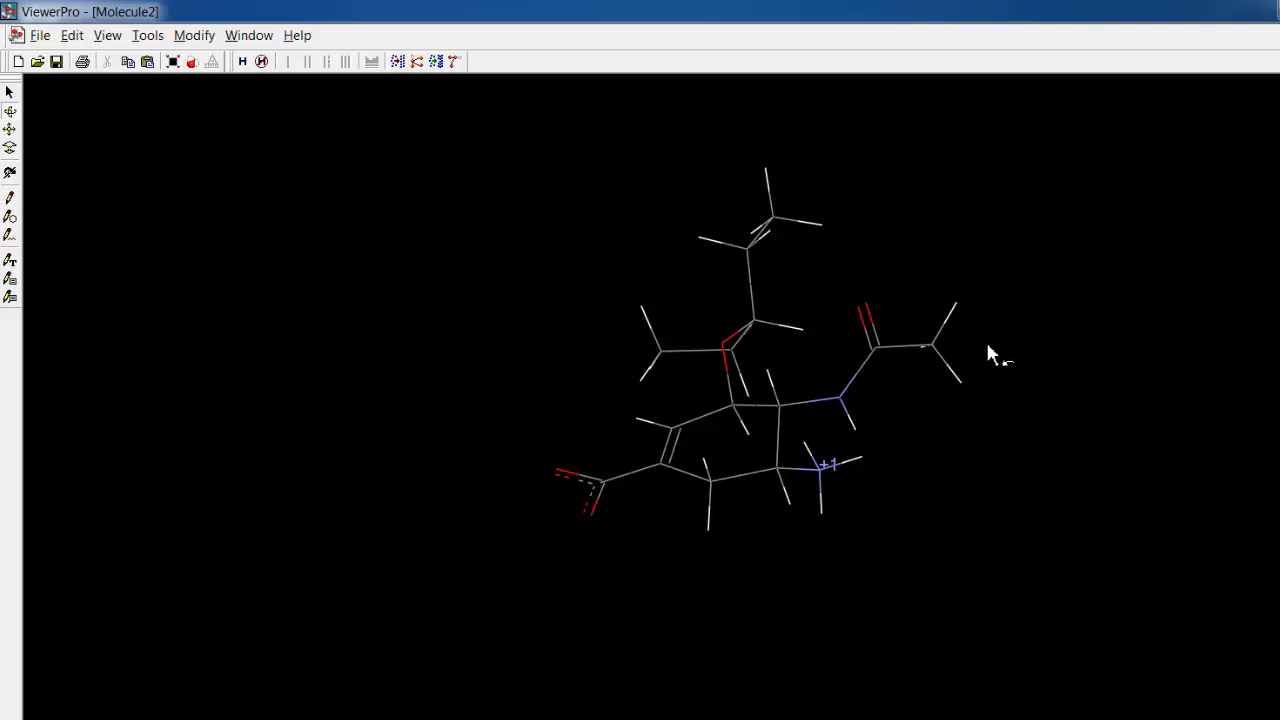
left_click_drag(753, 420, 647, 597)
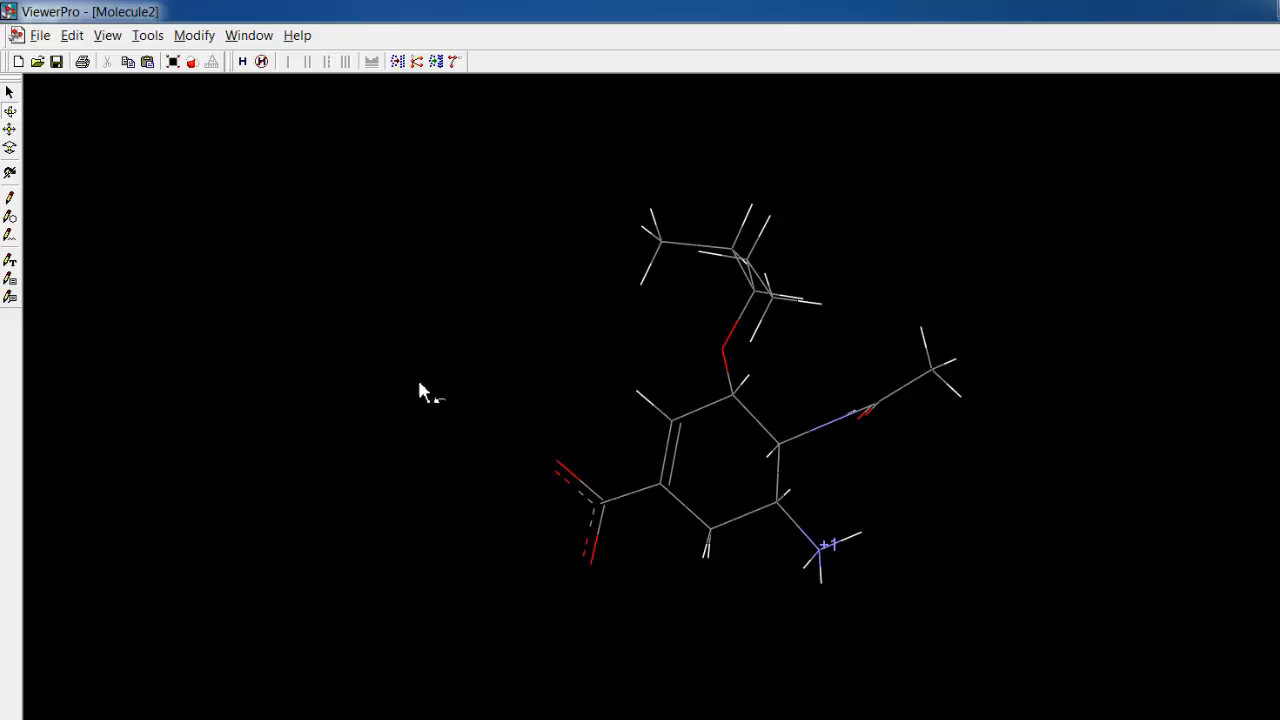
left_click(11, 93)
left_click(580, 488)
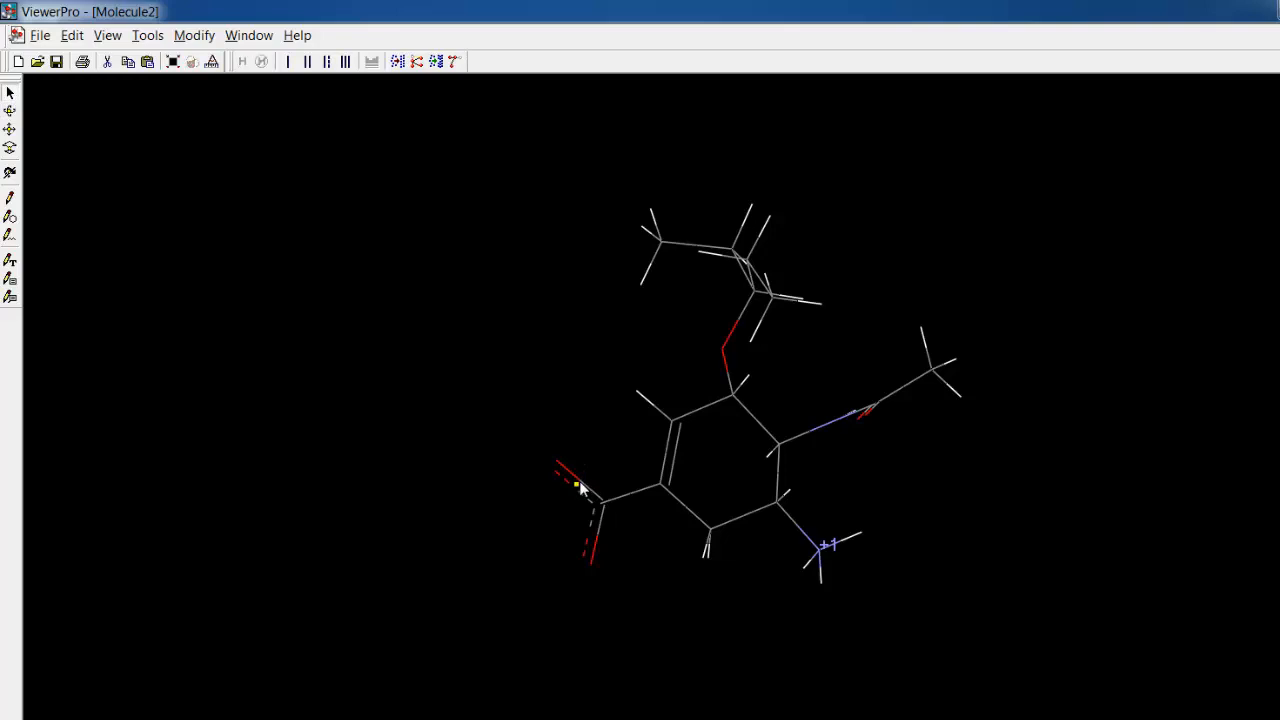
right_click(578, 486)
mouse_move(677, 501)
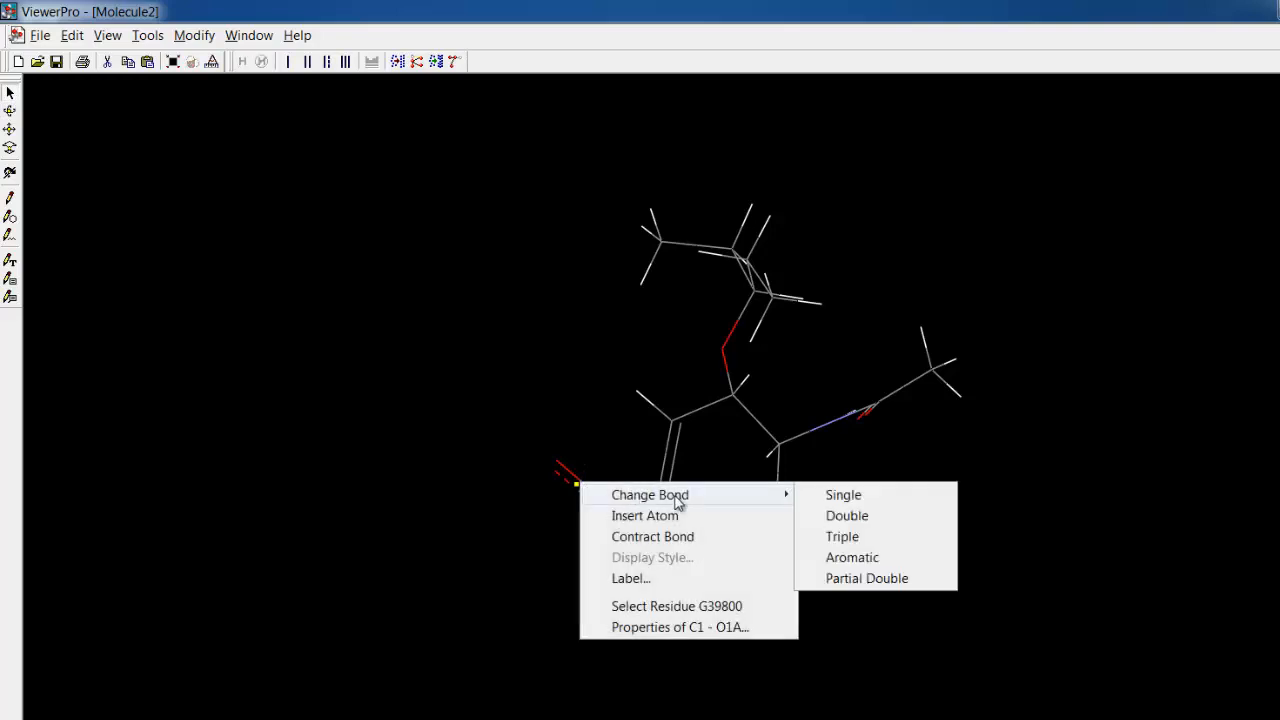
left_click(850, 498)
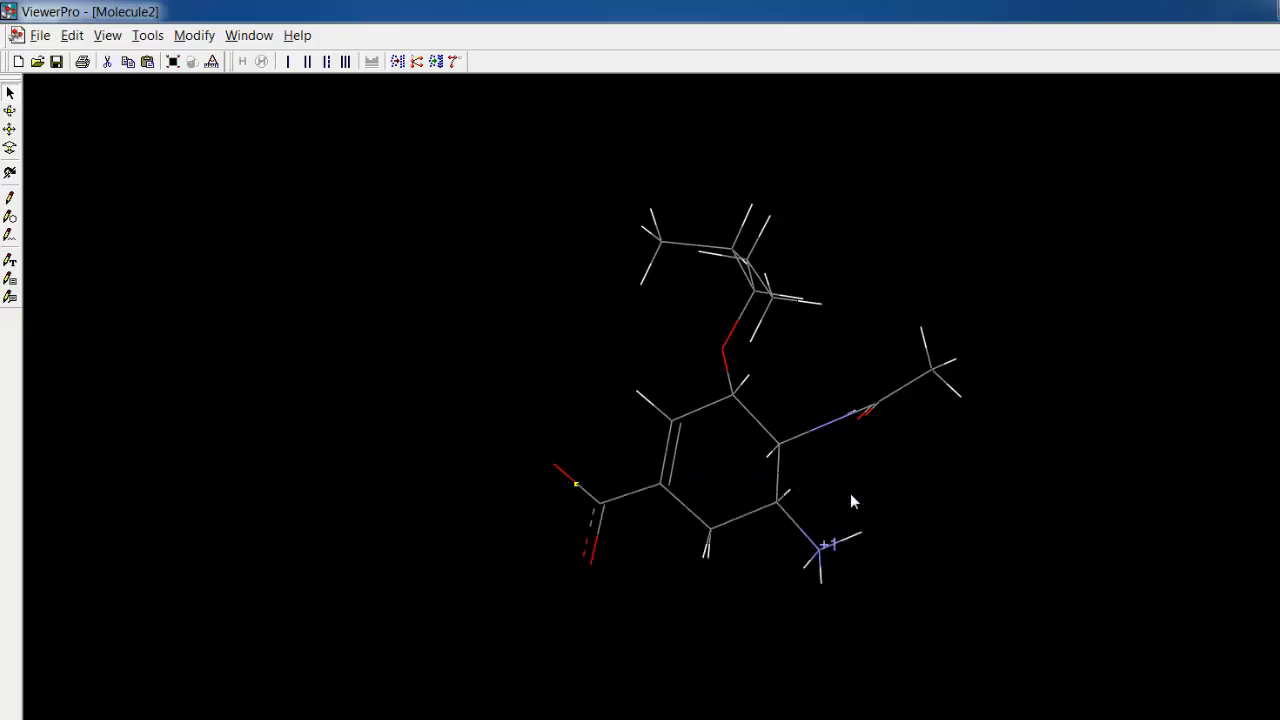
right_click(596, 536)
mouse_move(798, 550)
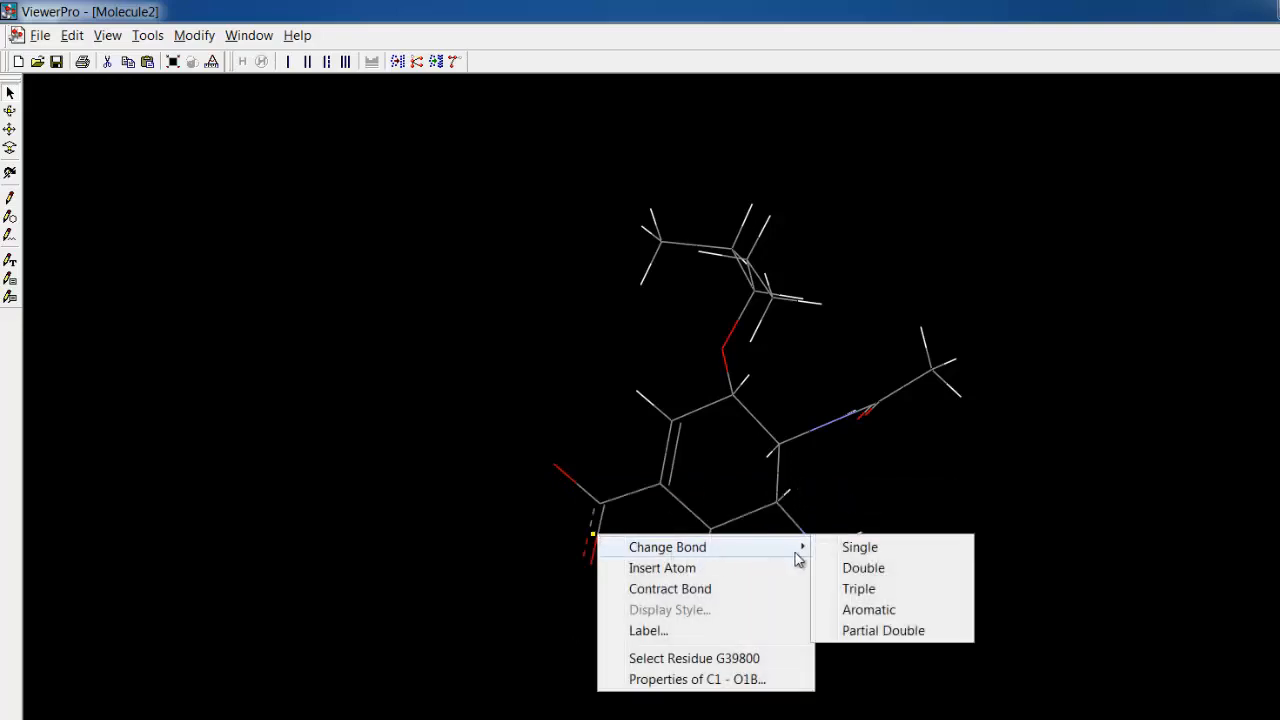
left_click(855, 549)
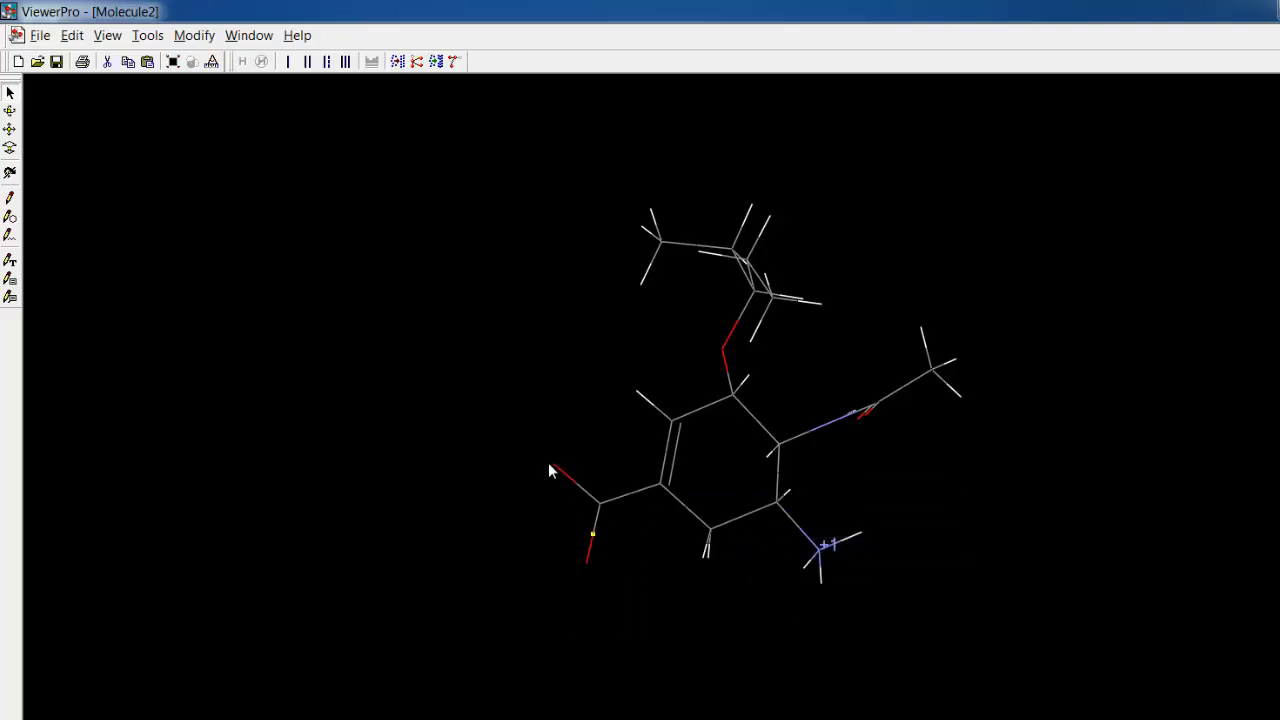
Change the carboxylate carbon atom to phosphorus
left_click(599, 507)
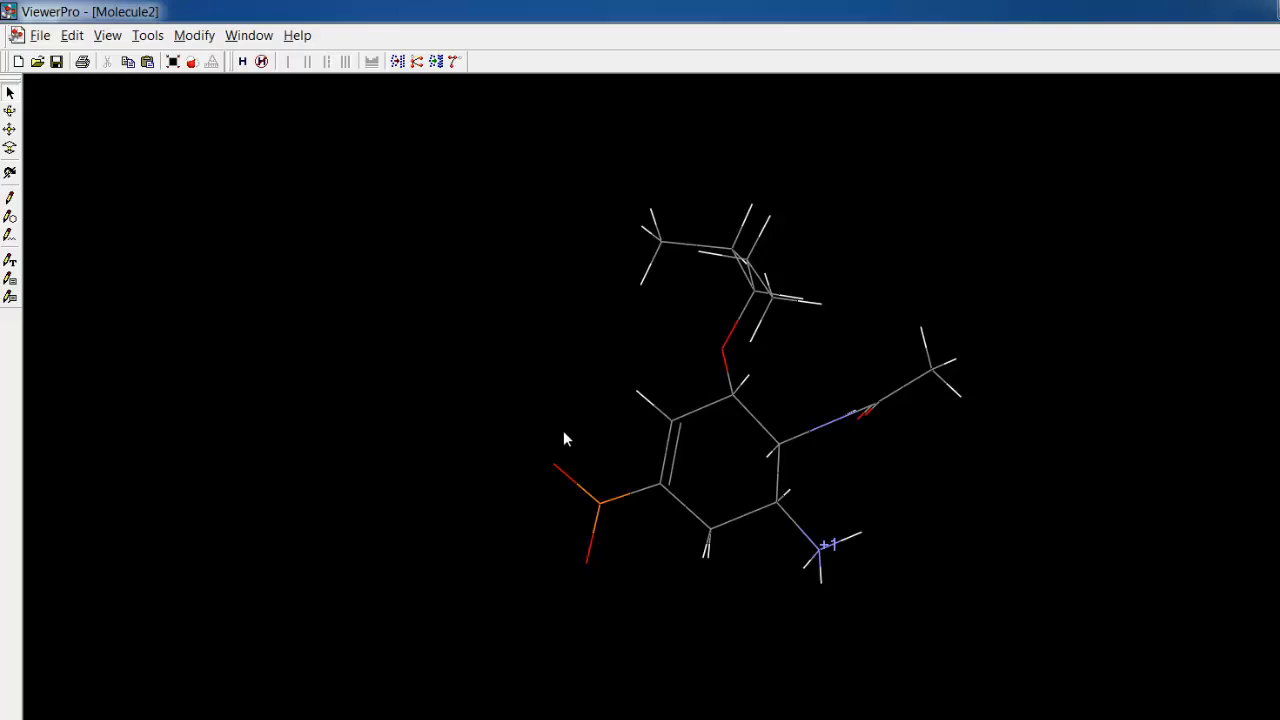
mouse_move(562, 499)
left_mouse_down()
mouse_move(610, 513)
mouse_move(601, 441)
left_mouse_up()
left_click_drag(575, 483, 646, 613)
left_click(651, 558)
Draw a third oxygen bonded to the phosphorus atom and delete the extra phosphorus atom at its far end
left_click(10, 197)
left_click_drag(601, 502, 624, 594)
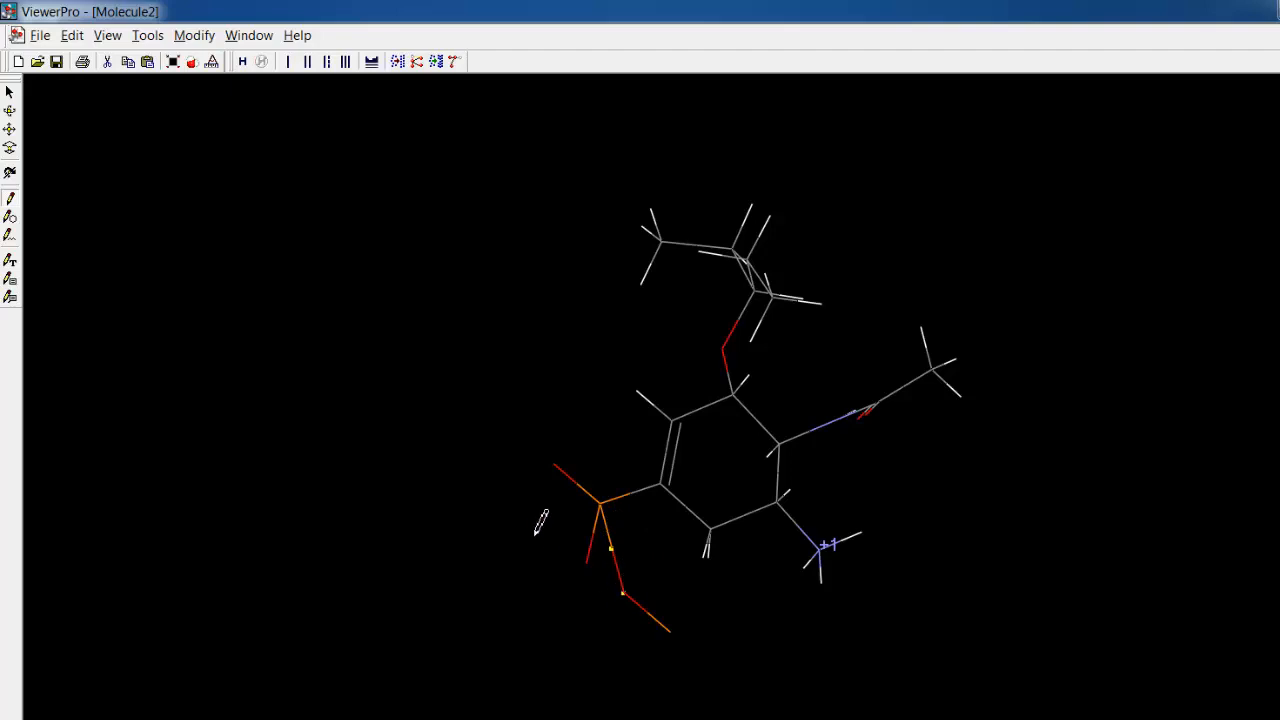
left_click(9, 91)
left_click(670, 633)
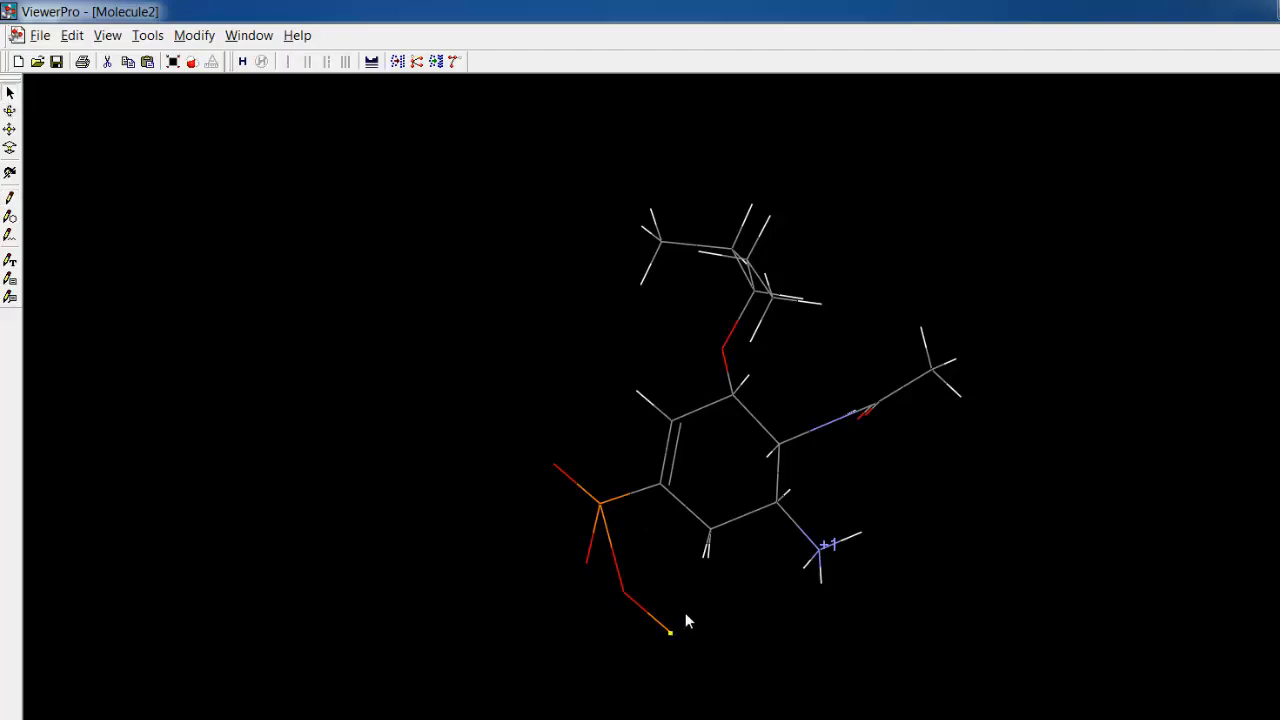
key("Delete")
Change all three phosphorus–oxygen bonds of the ligand's phosphonate group to partial double bonds
left_click(577, 491)
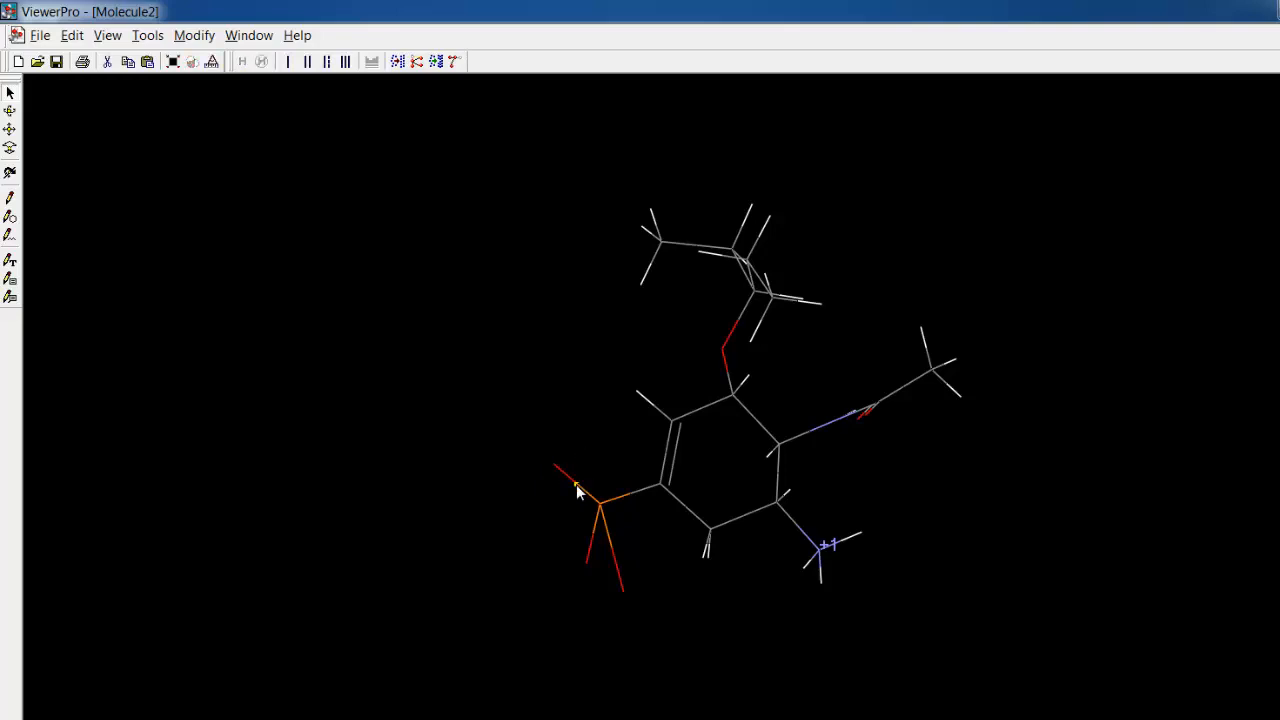
right_click(577, 491)
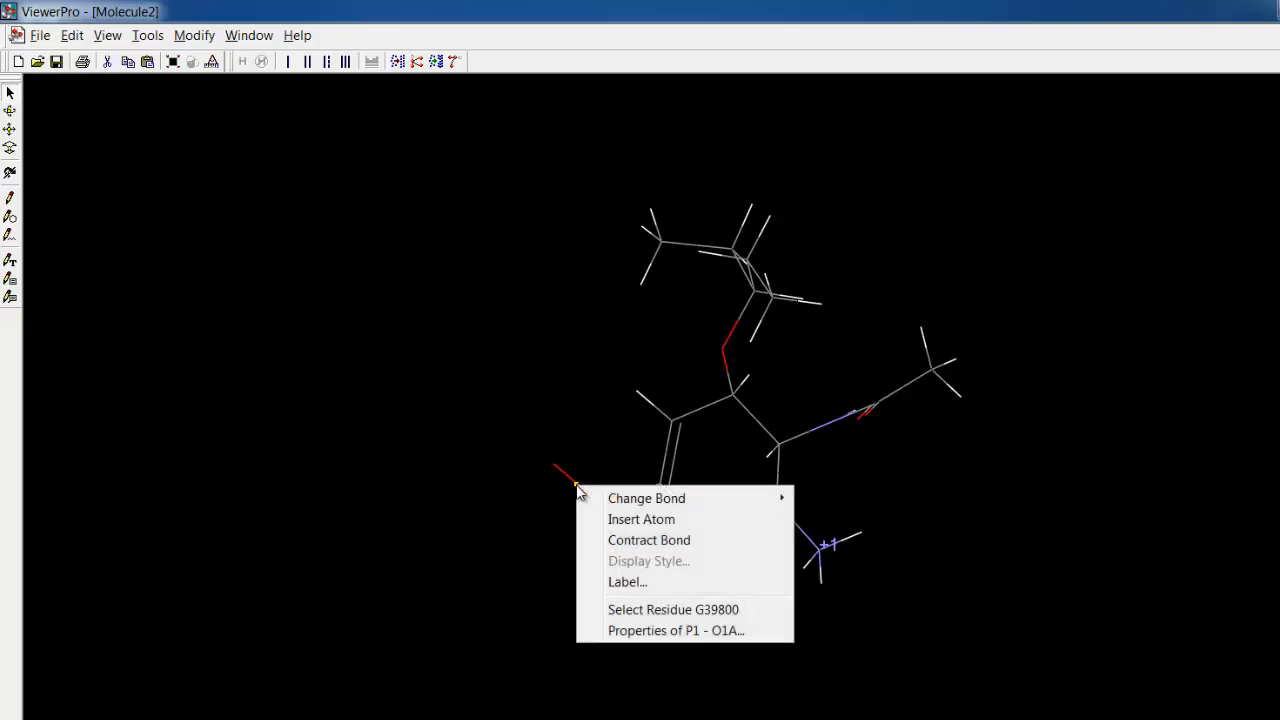
mouse_move(636, 498)
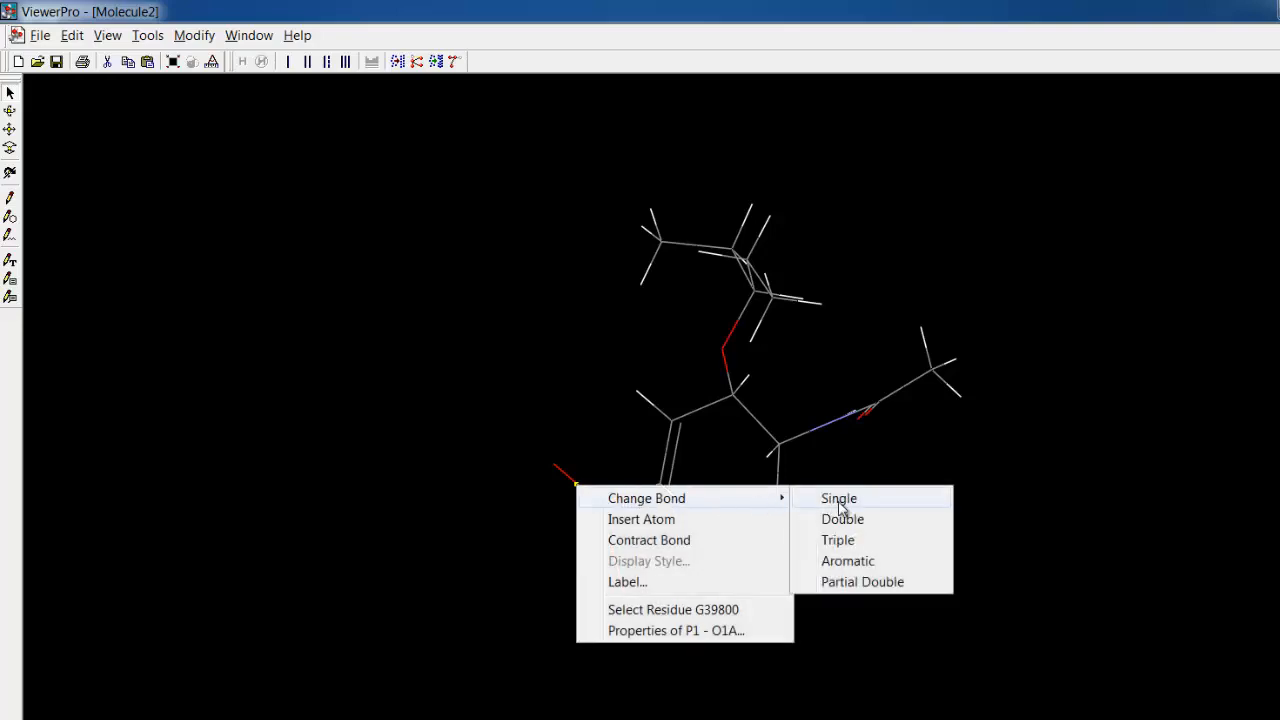
left_click(862, 582)
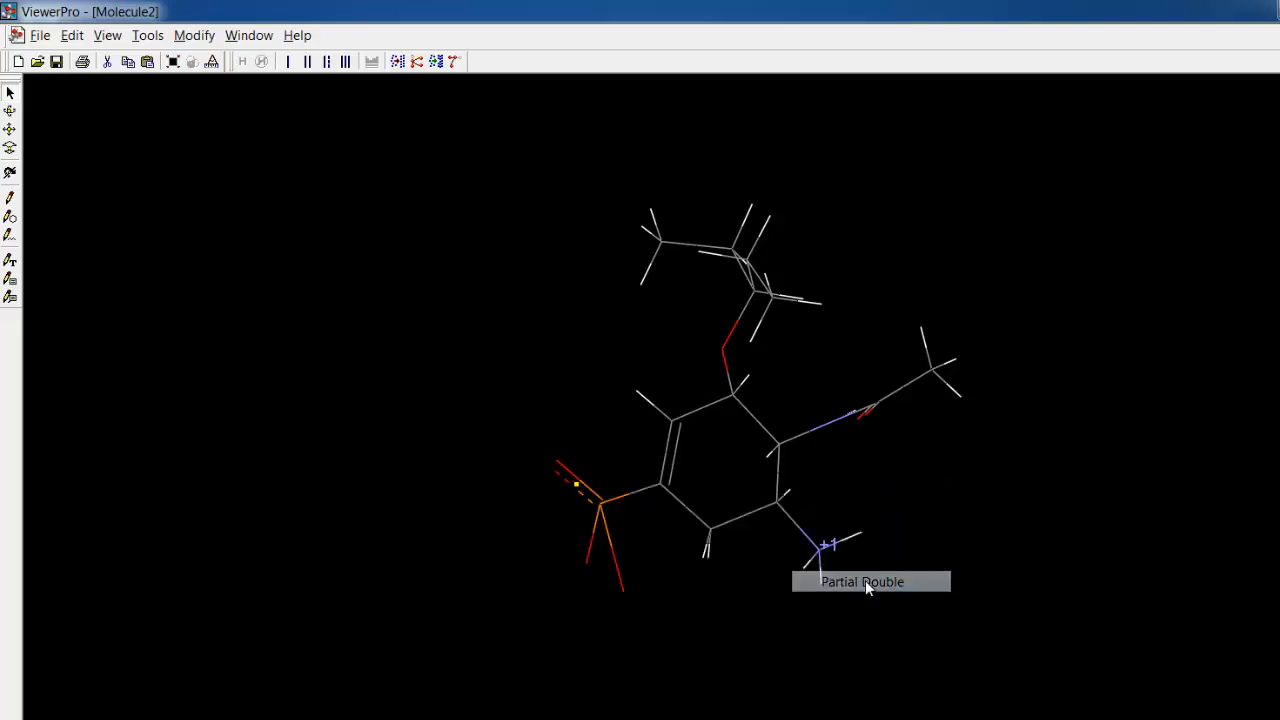
right_click(594, 538)
mouse_move(686, 550)
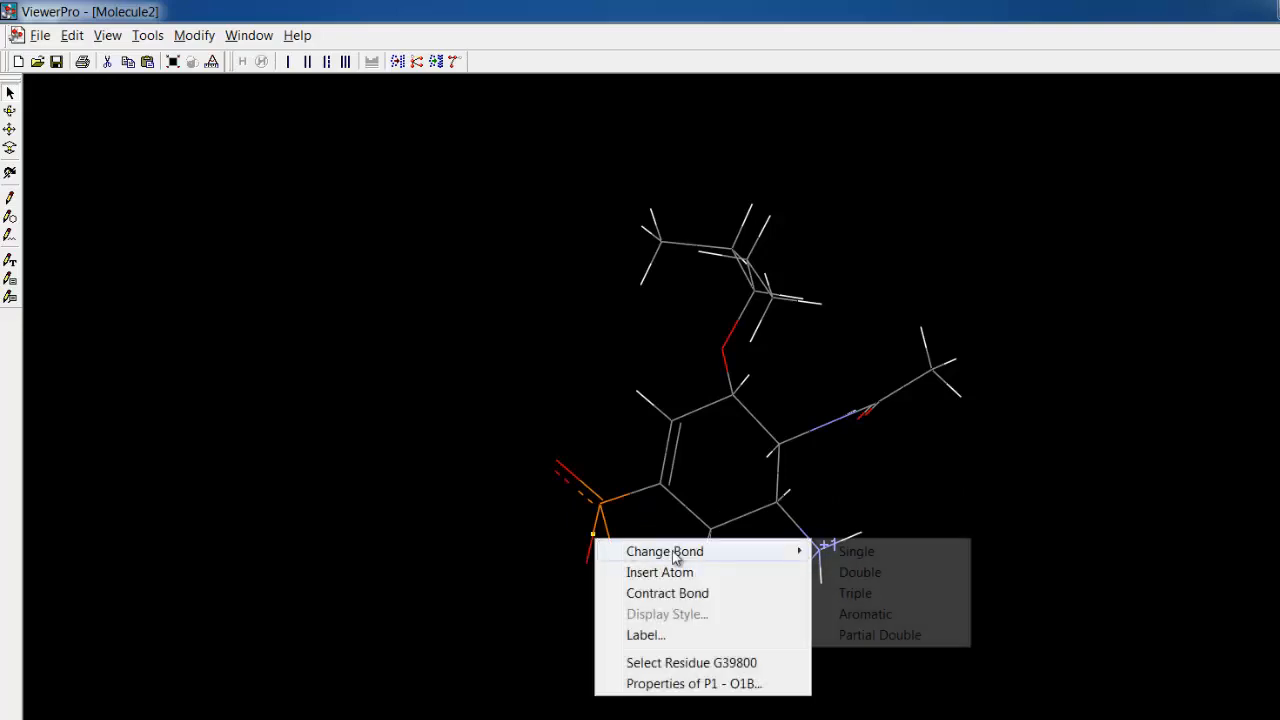
left_click(866, 634)
right_click(613, 549)
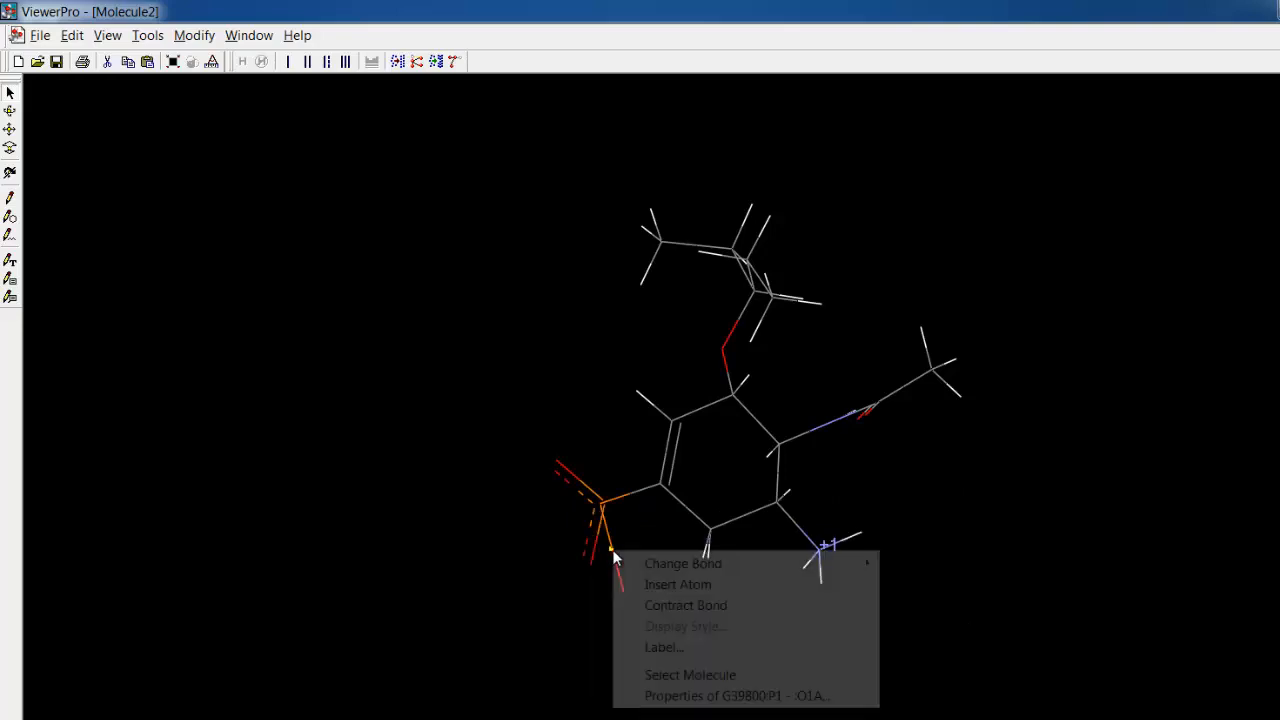
mouse_move(786, 565)
left_click(945, 648)
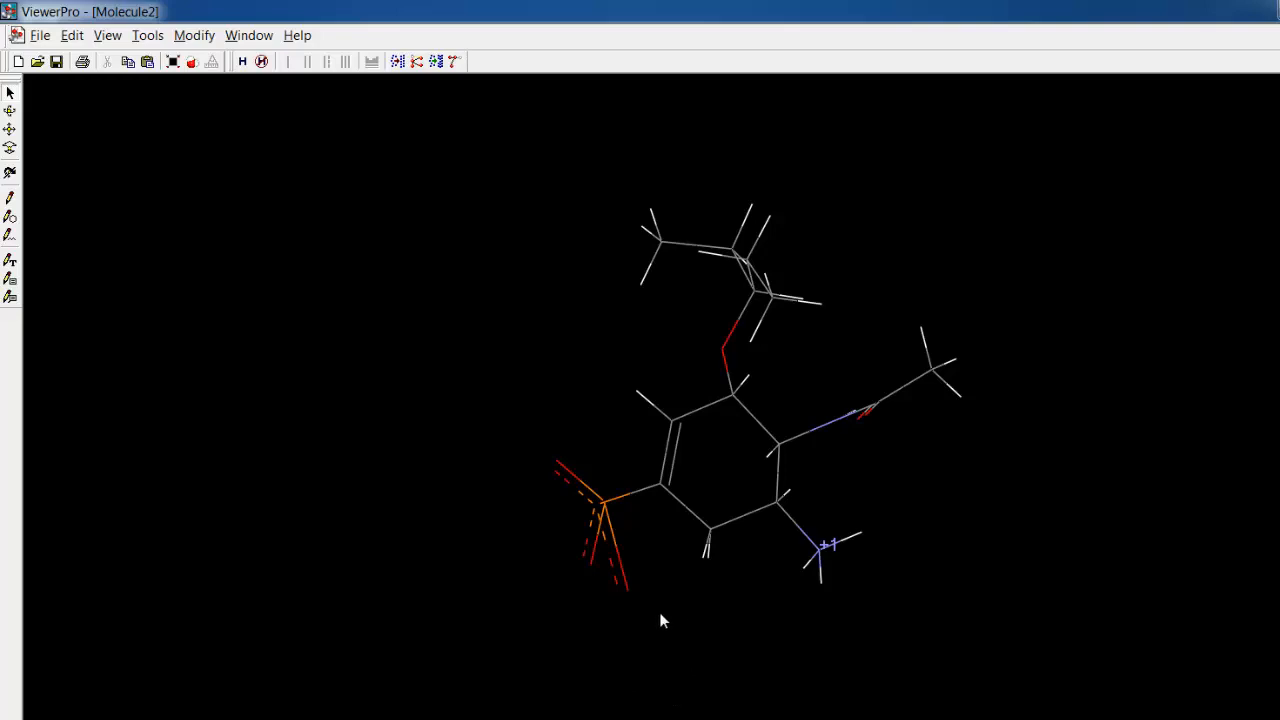
Select the ligand and run a Dreiding minimization with 1000 iterations and intermolecular forces included
key("ctrl+a")
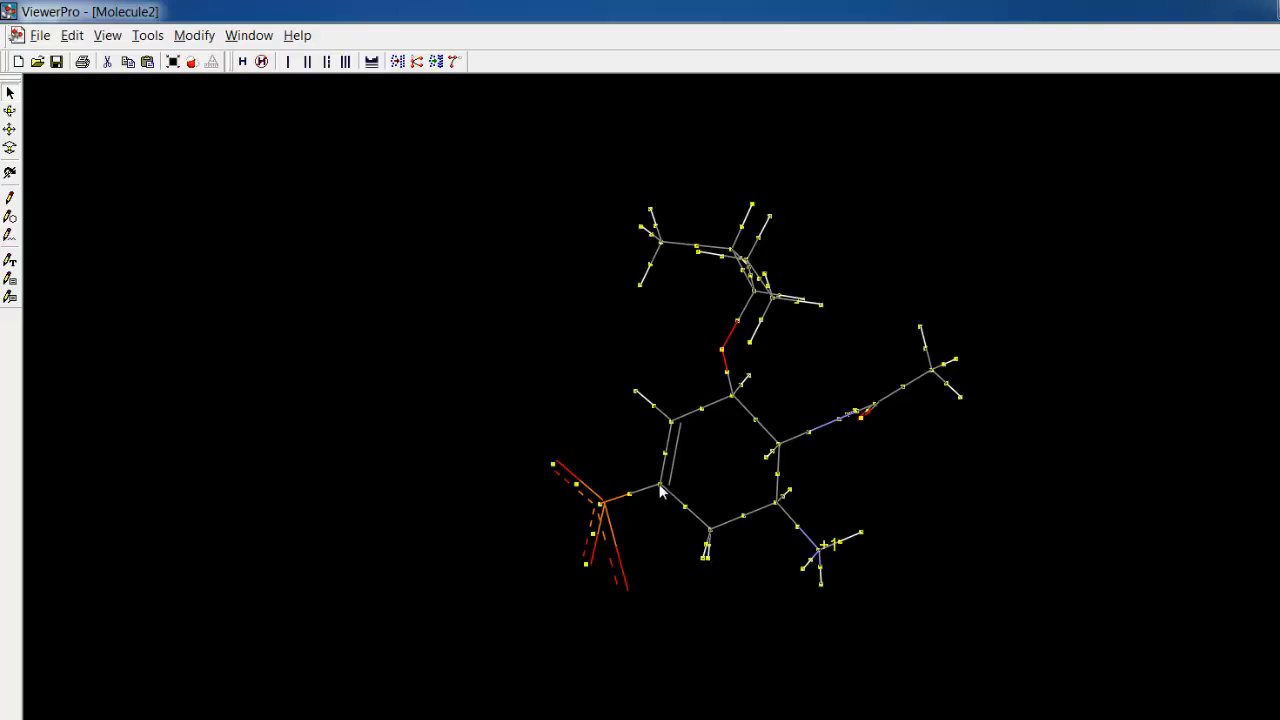
left_click(195, 35)
left_click(253, 271)
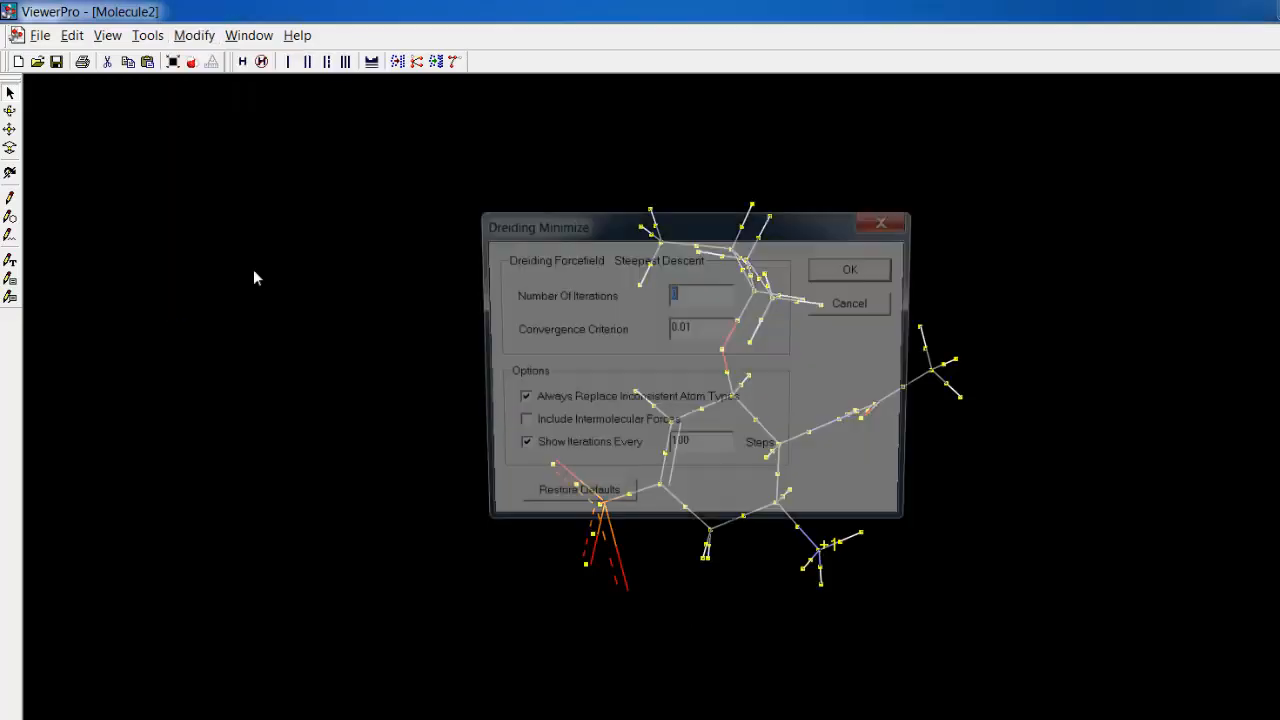
type("1000")
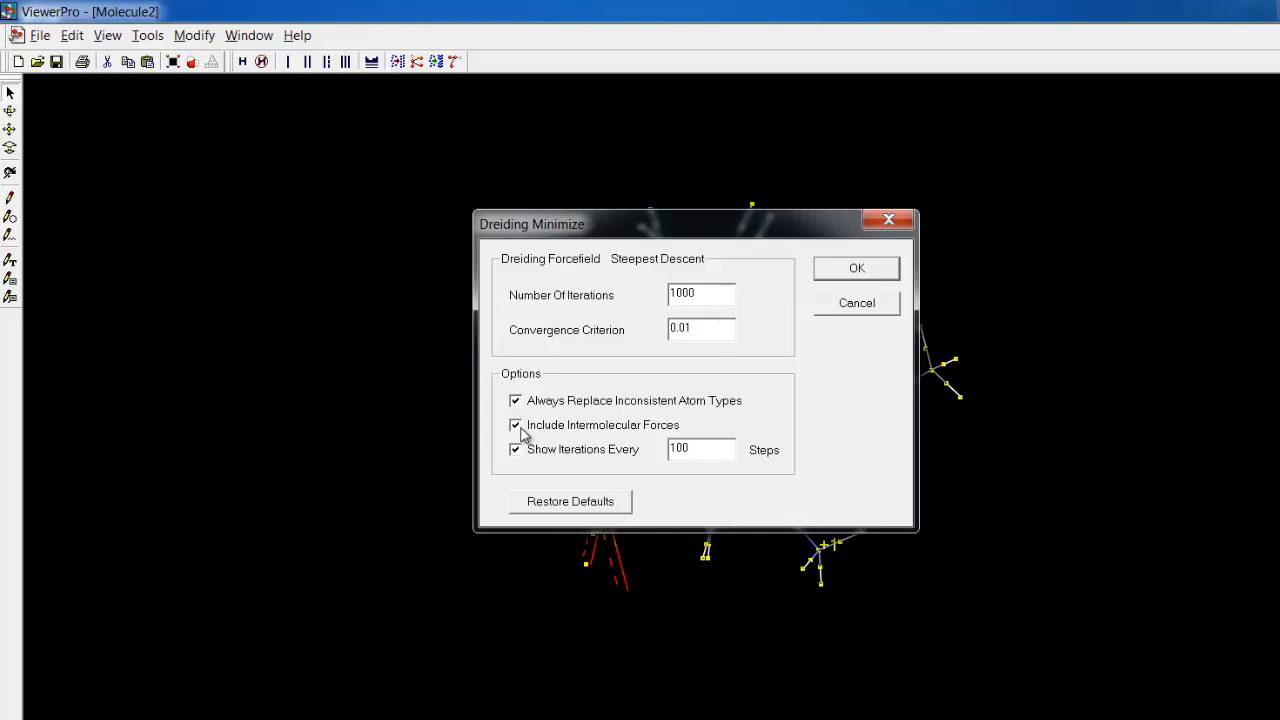
left_click(857, 271)
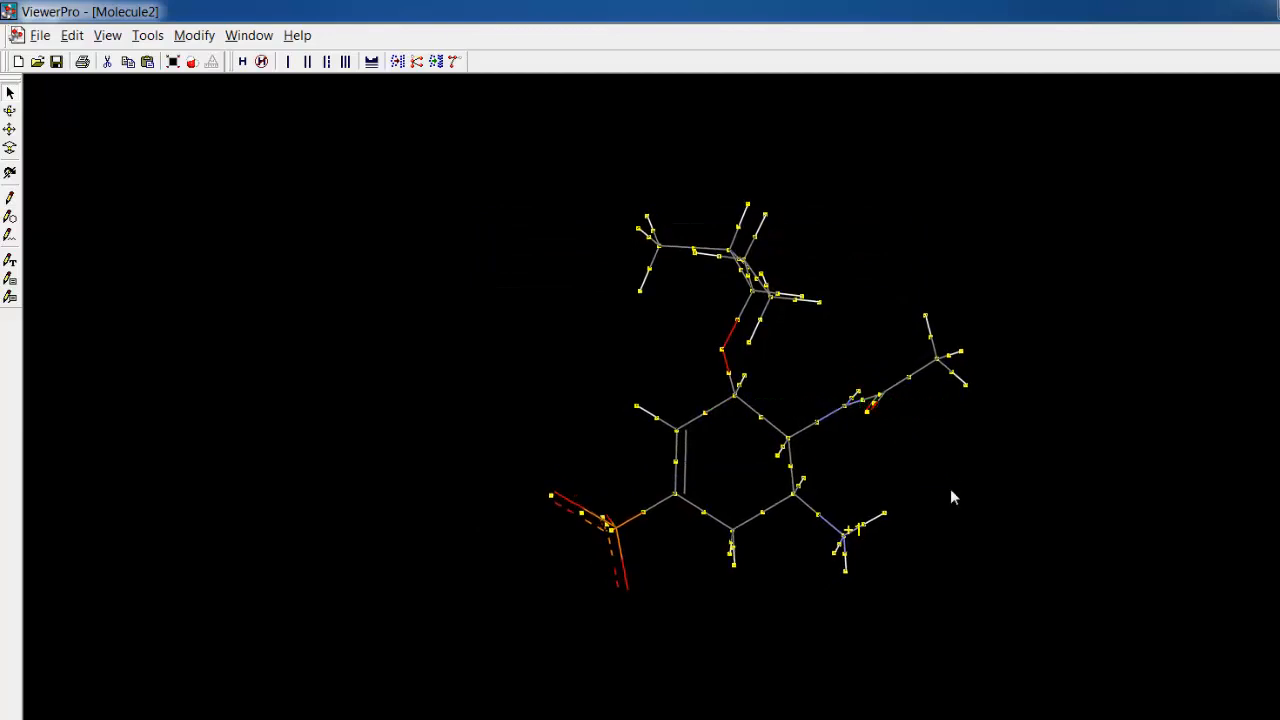
left_click(550, 470)
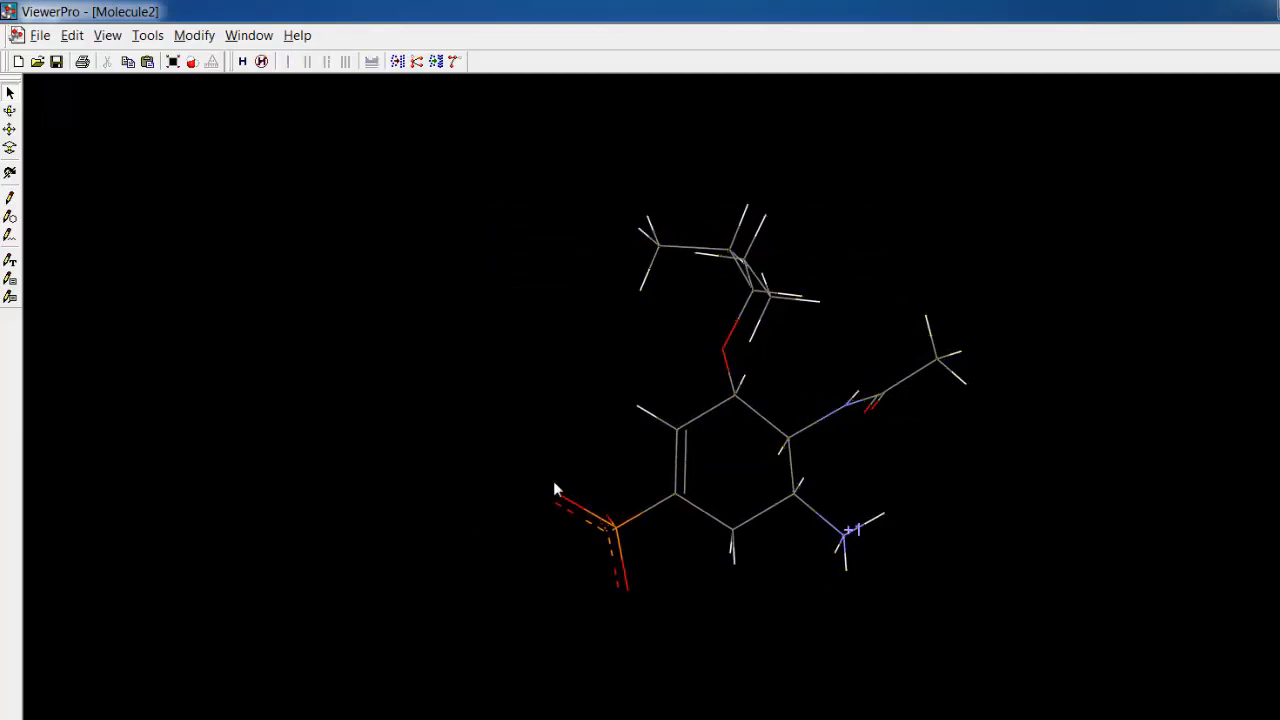
Rotate the ligand to expose the phosphonate geometry and move the newly added oxygen away from its neighbouring oxygens
left_click(10, 113)
left_click_drag(616, 528, 492, 528)
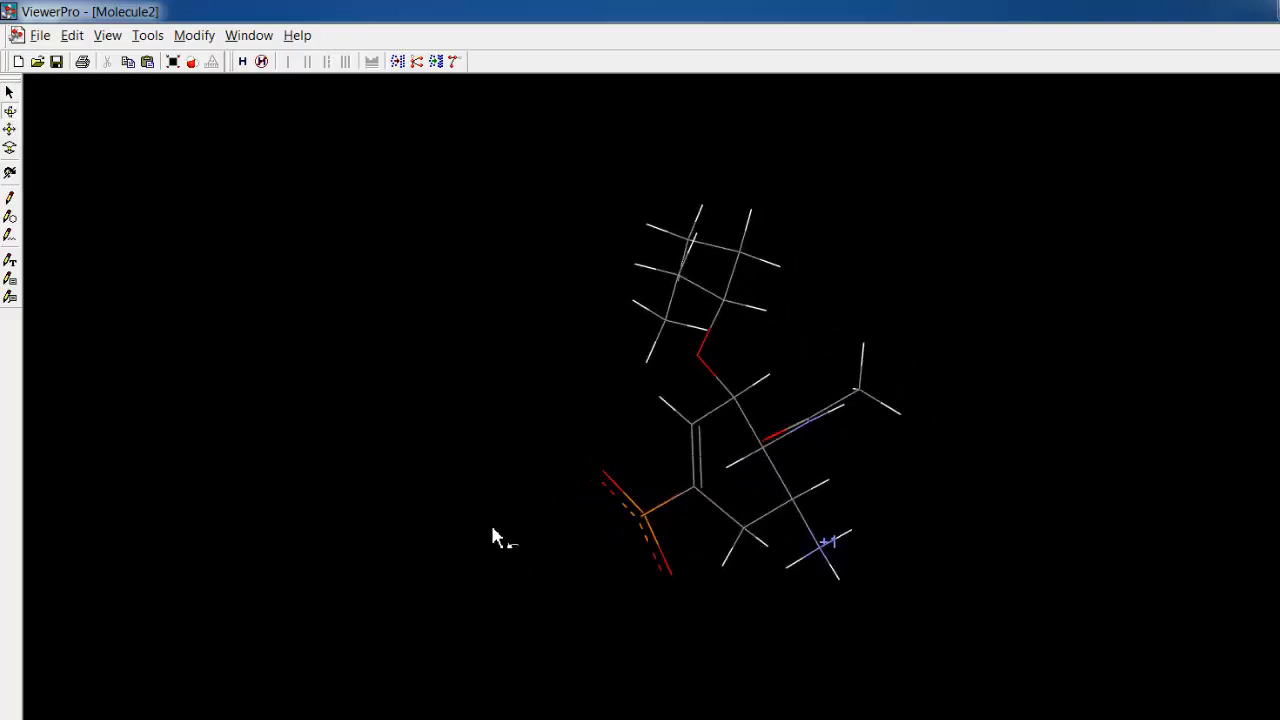
mouse_move(615, 575)
left_mouse_down()
mouse_move(583, 571)
mouse_move(663, 577)
mouse_move(617, 583)
left_mouse_up()
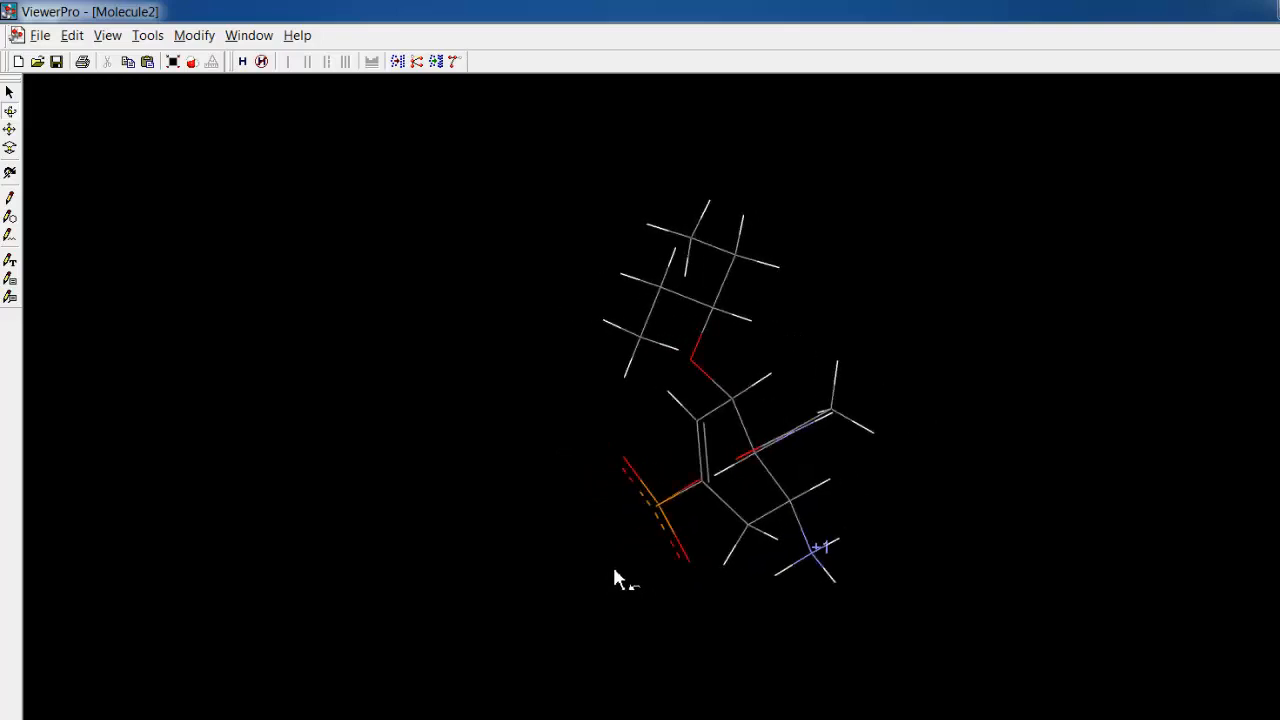
left_click_drag(595, 538, 635, 522)
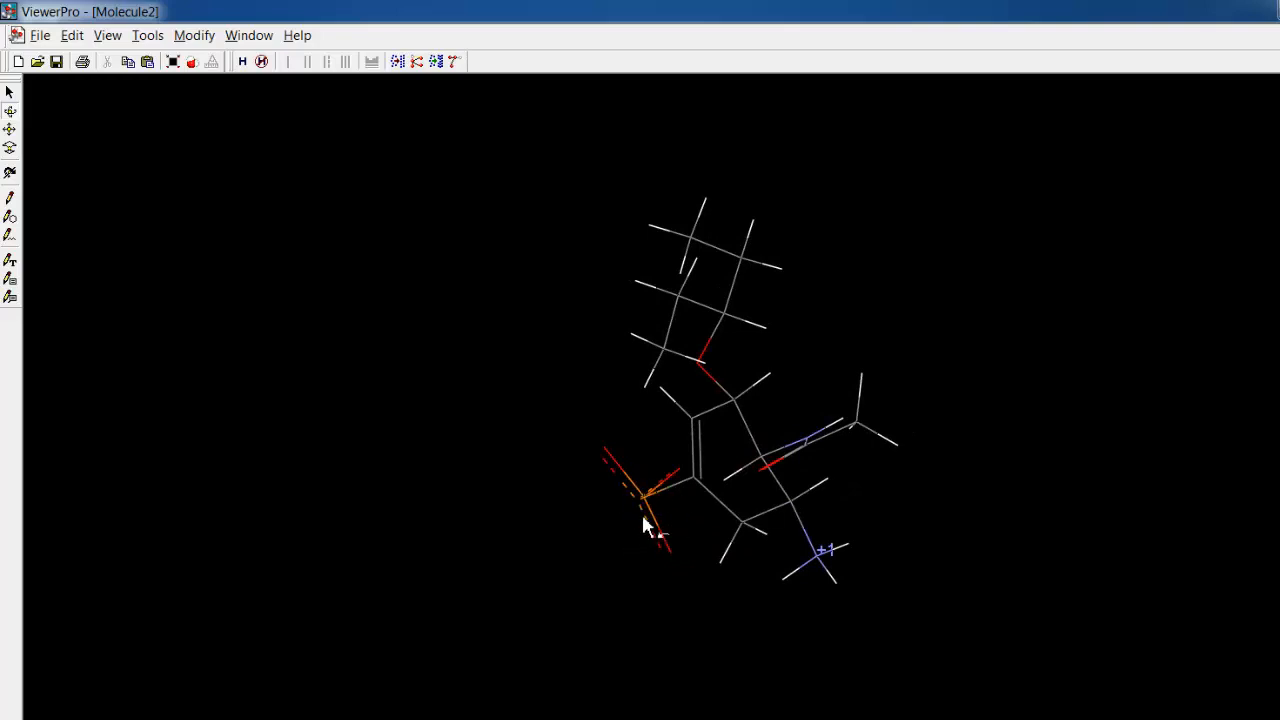
left_click(10, 92)
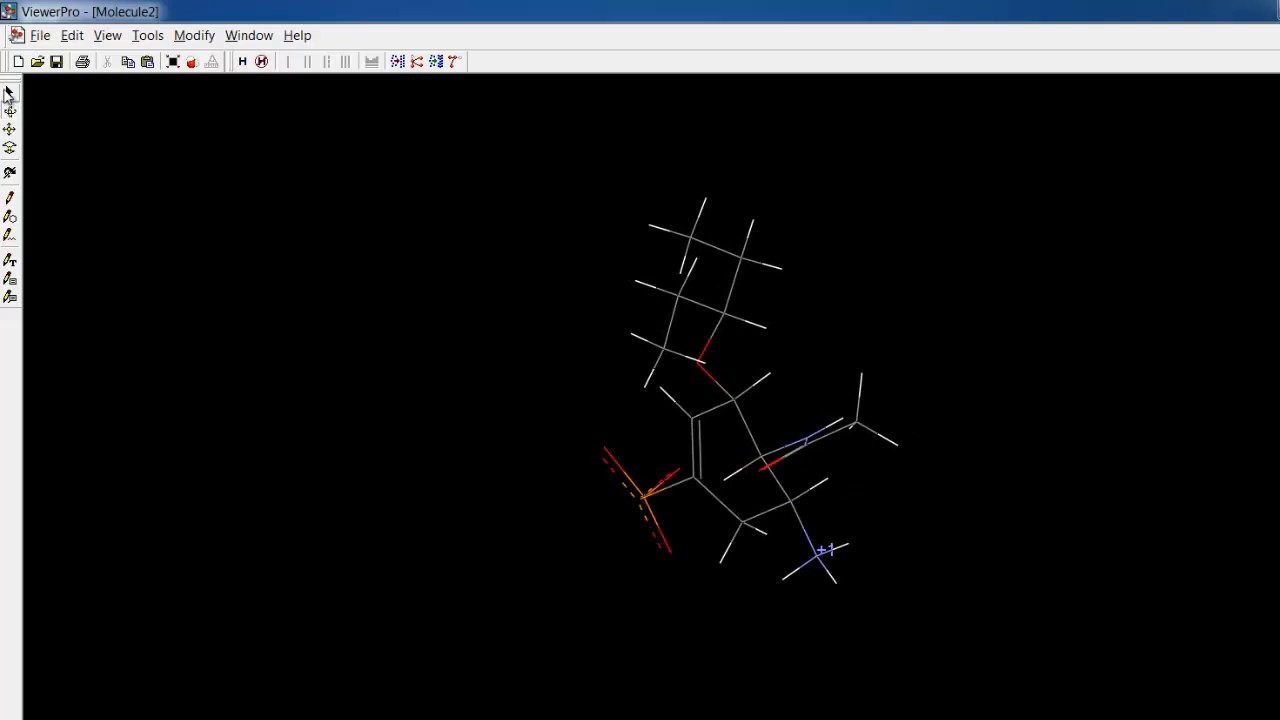
left_click(668, 551)
Select the ligand, rerun the Dreiding minimization and inspect the adjusted phosphonate geometry
double_click(640, 552)
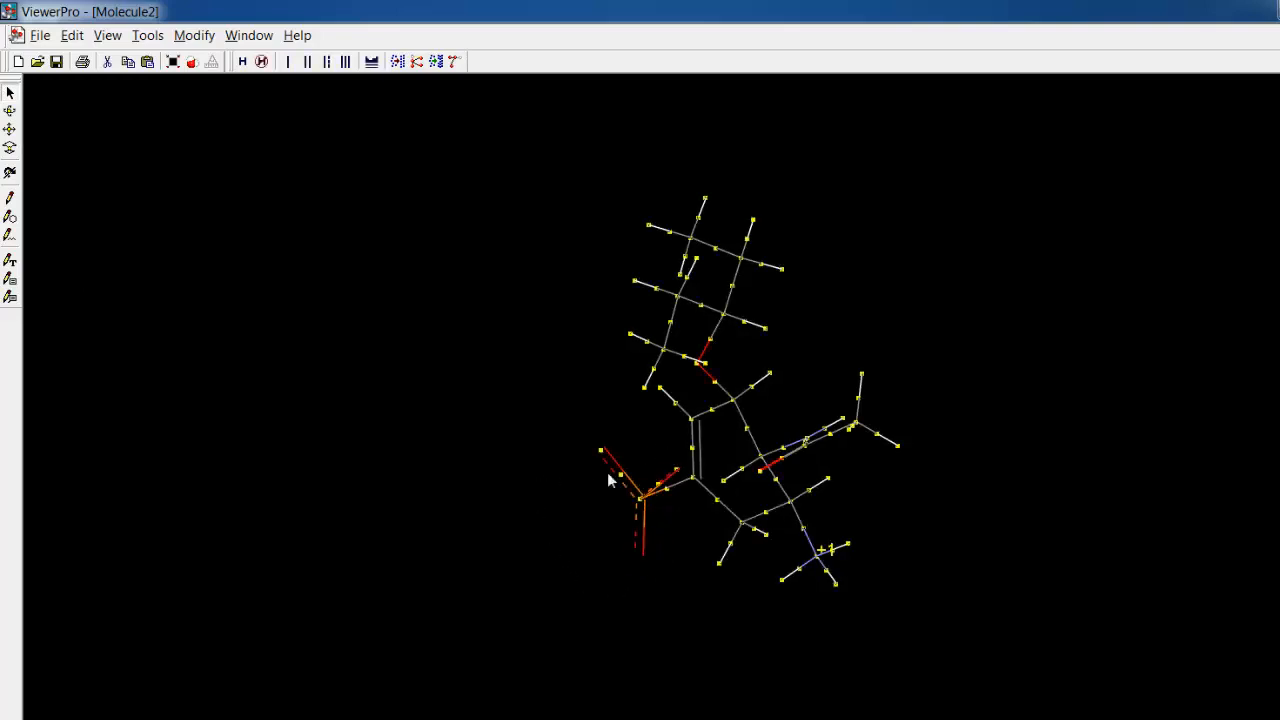
left_click(194, 35)
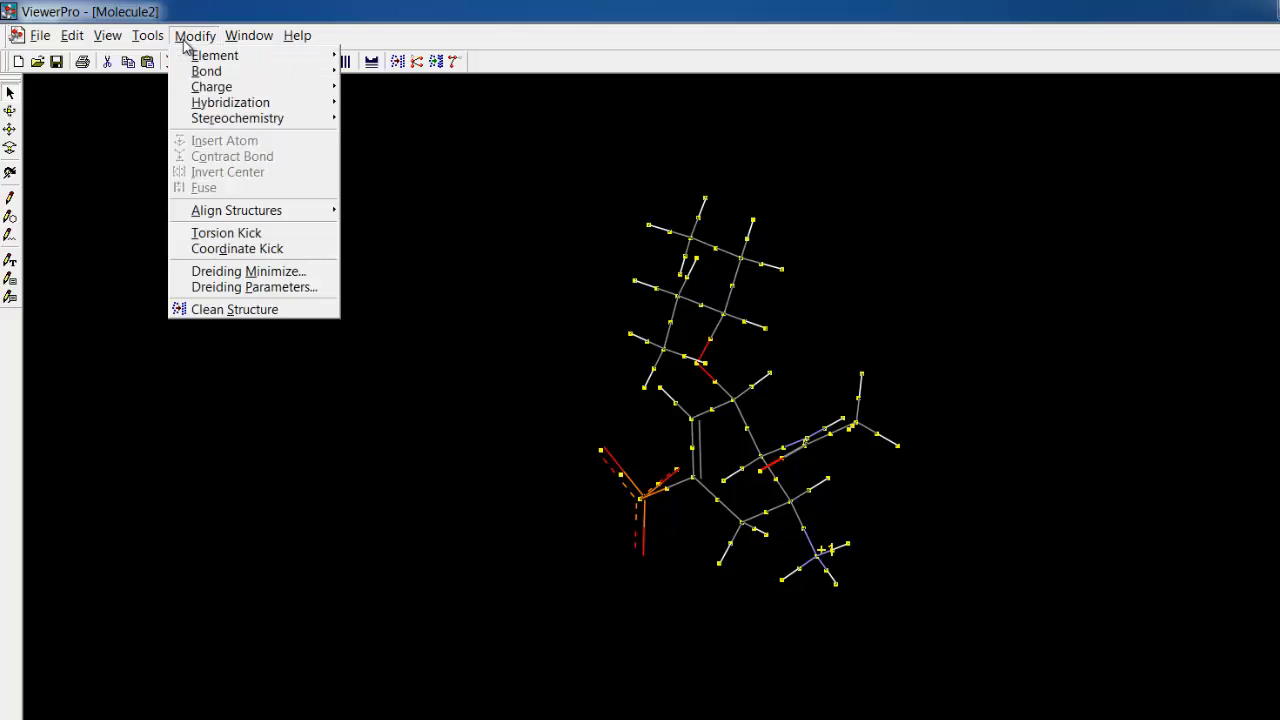
left_click(232, 272)
left_click(845, 270)
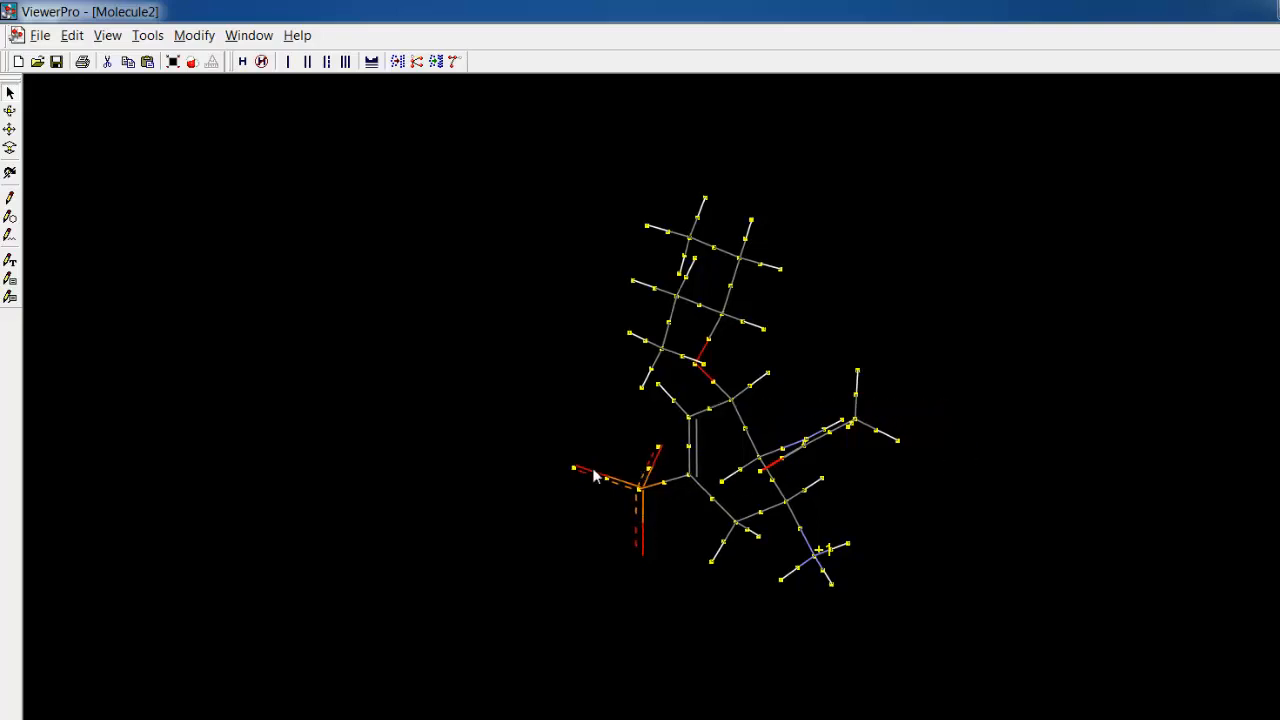
left_click(10, 111)
left_click_drag(609, 505, 831, 467)
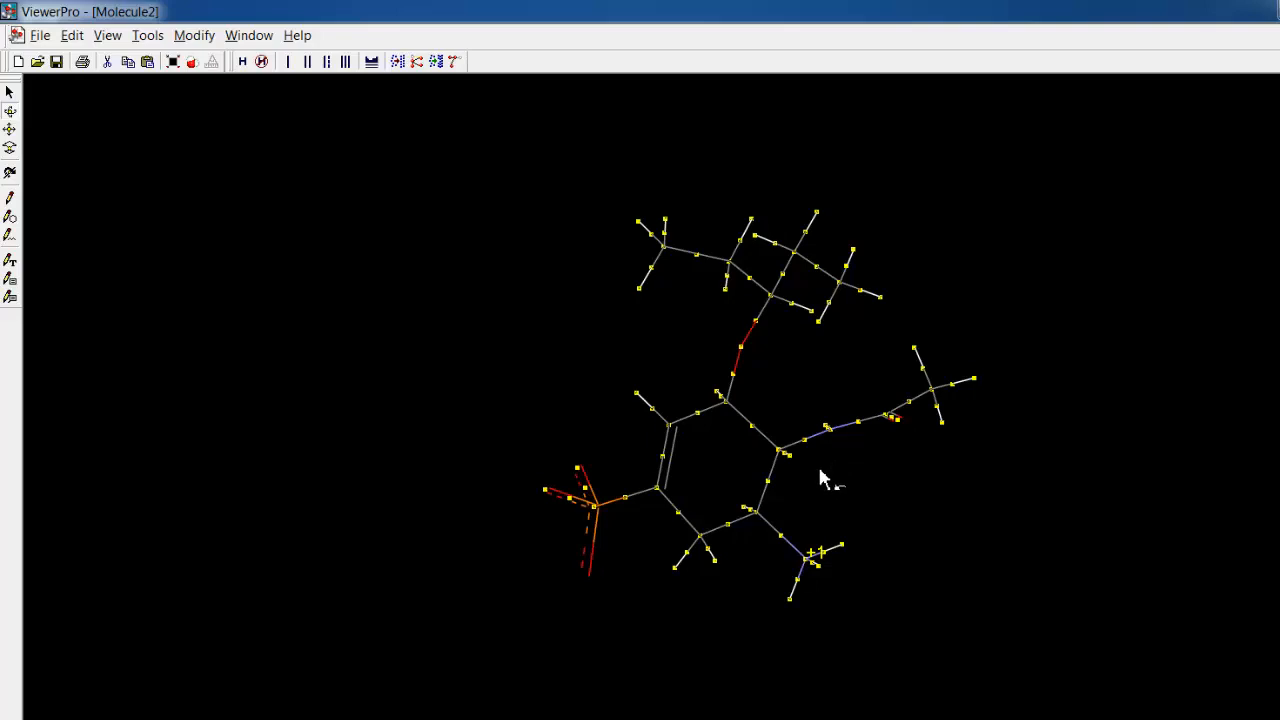
left_click(840, 507)
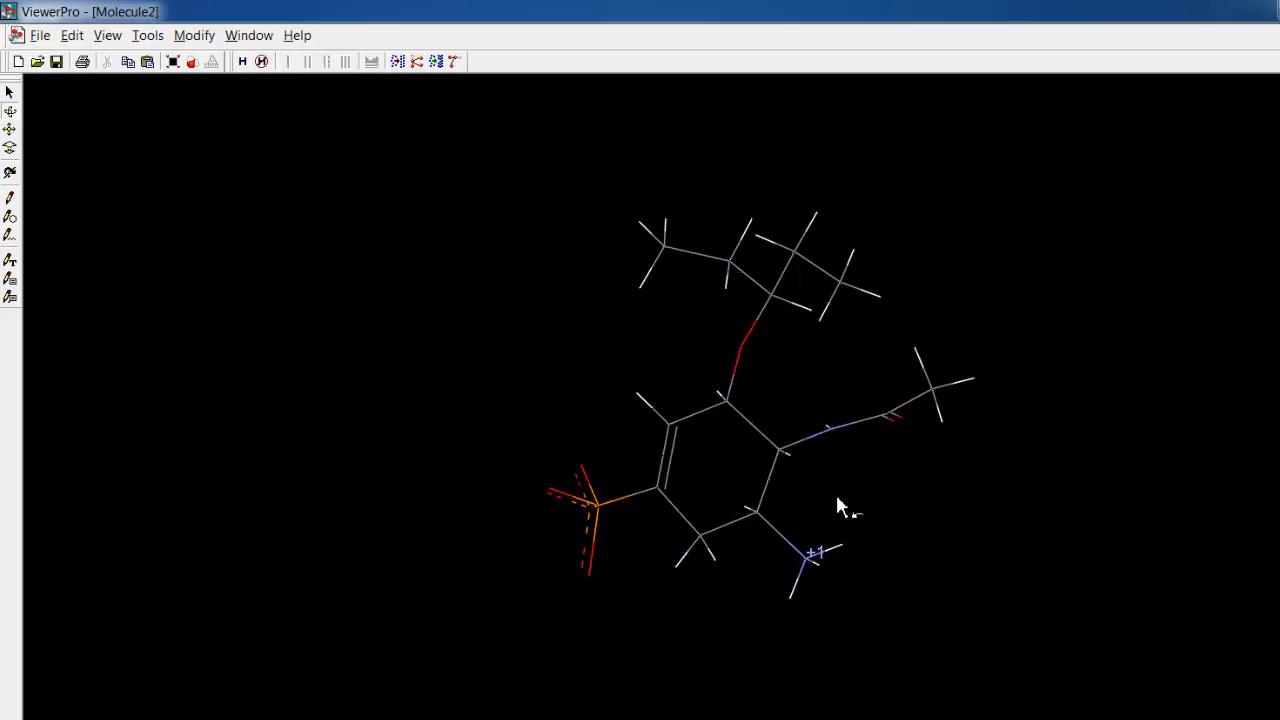
Show all hidden atoms of the active site and fit the whole complex to the screen
left_click(108, 35)
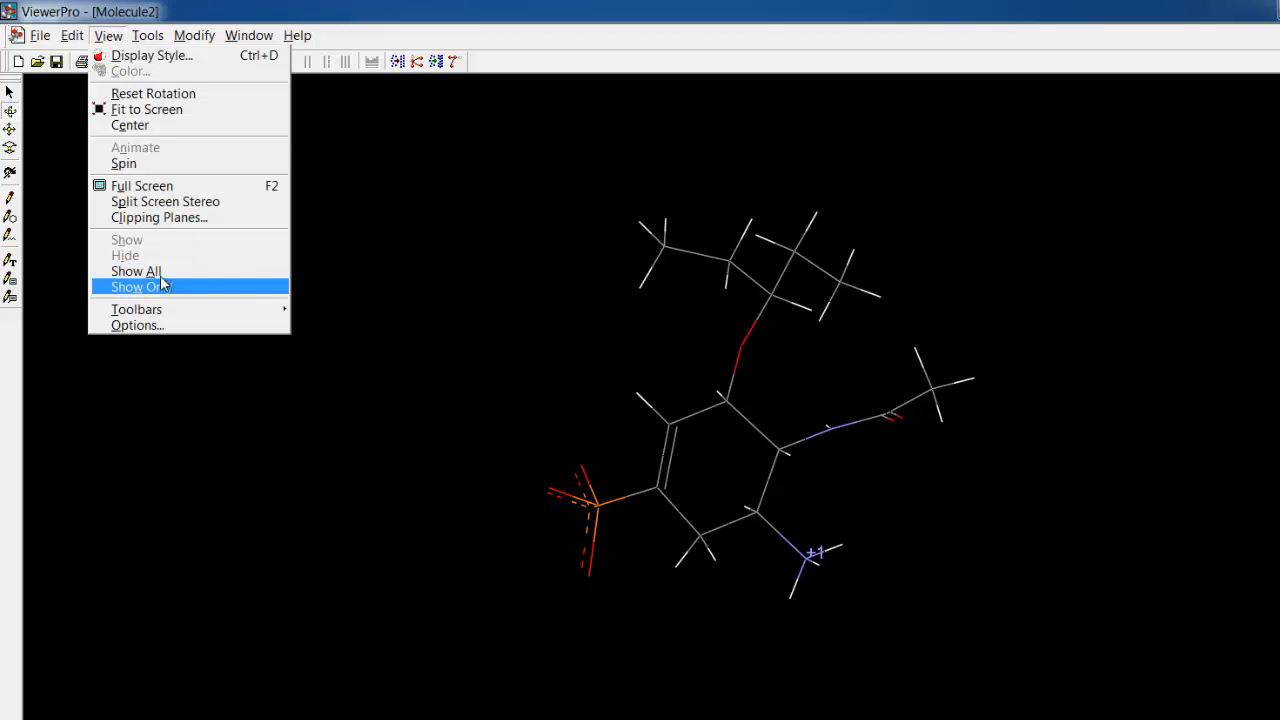
left_click(161, 269)
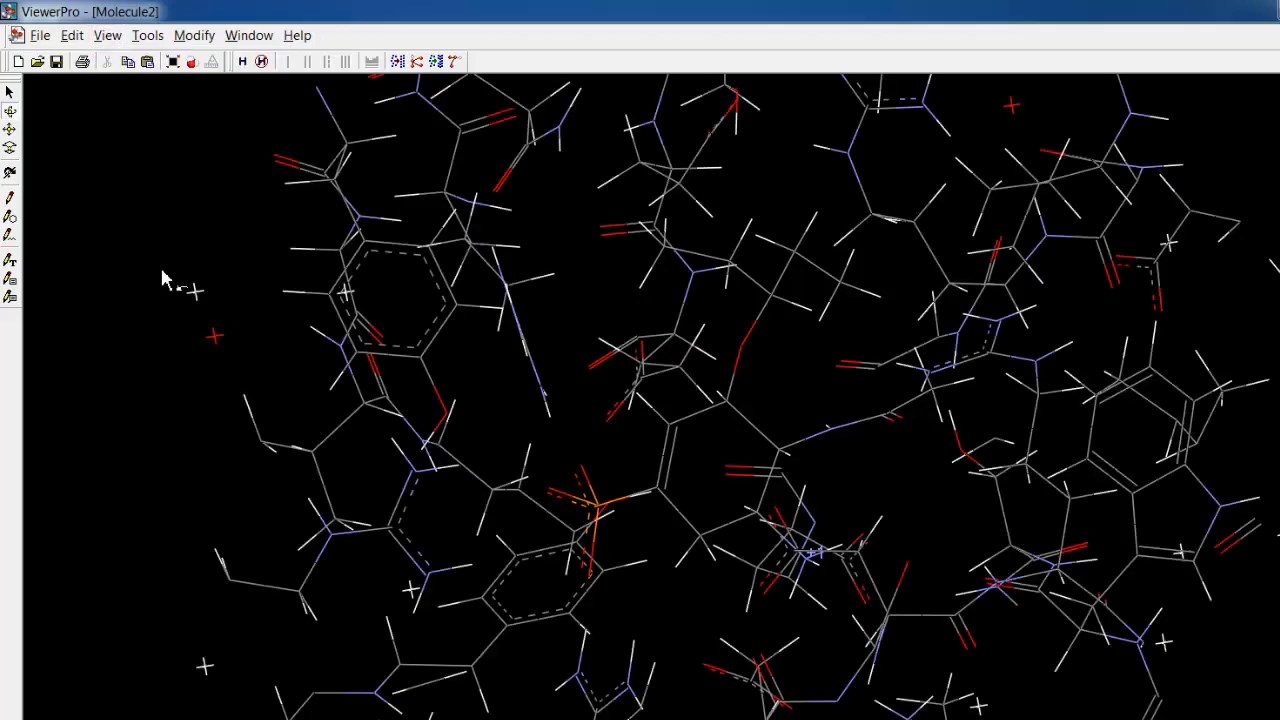
left_click(172, 62)
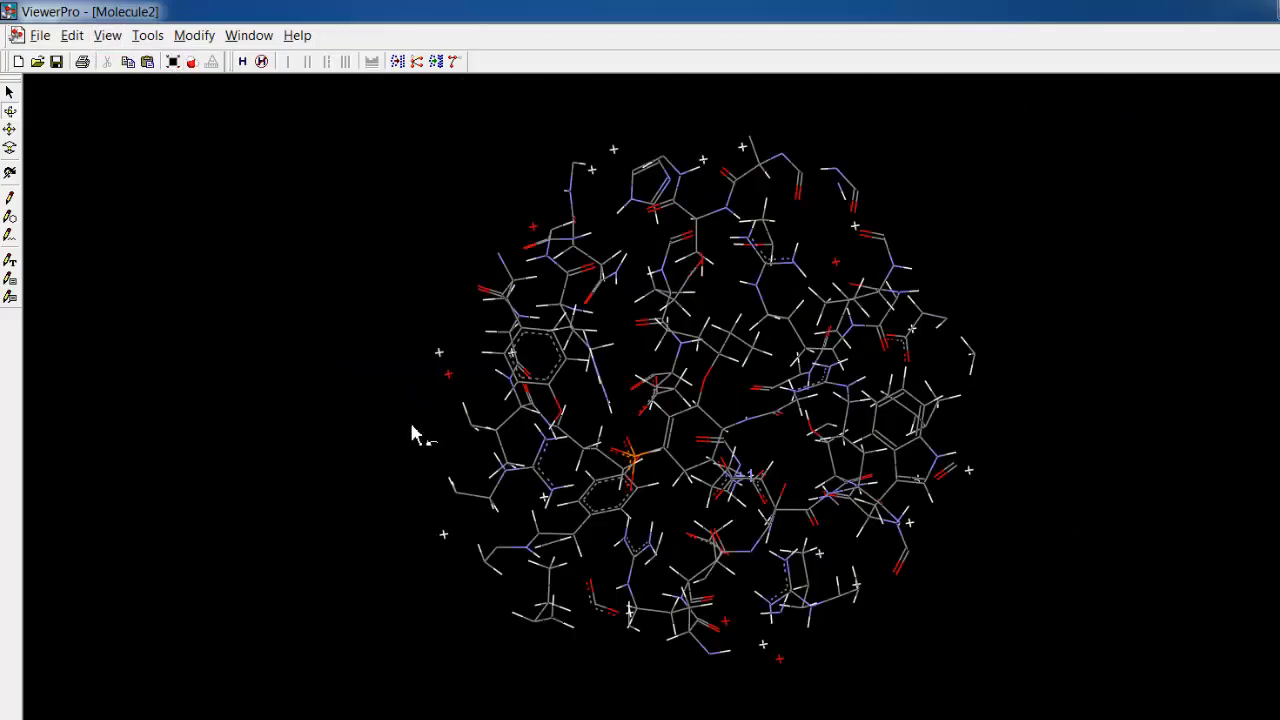
Cut the phosphonate ligand out of the active site and paste it back in as a separate molecule
double_click(663, 458)
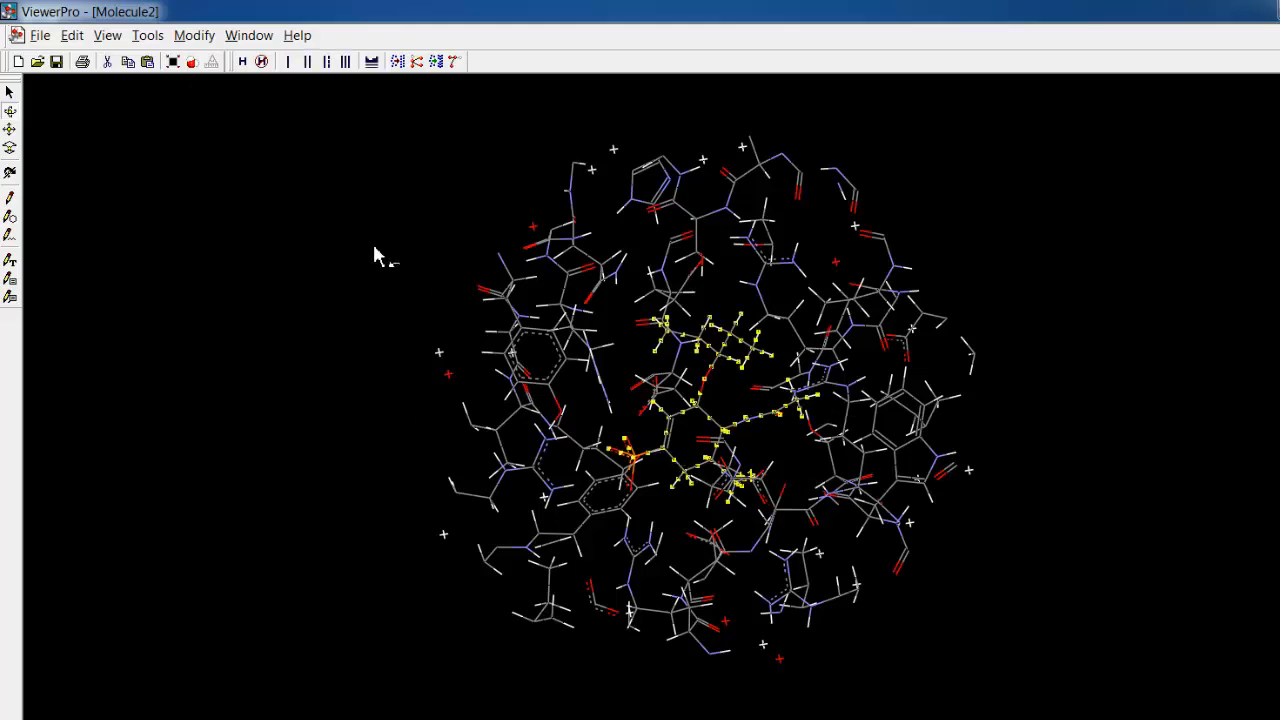
left_click(108, 62)
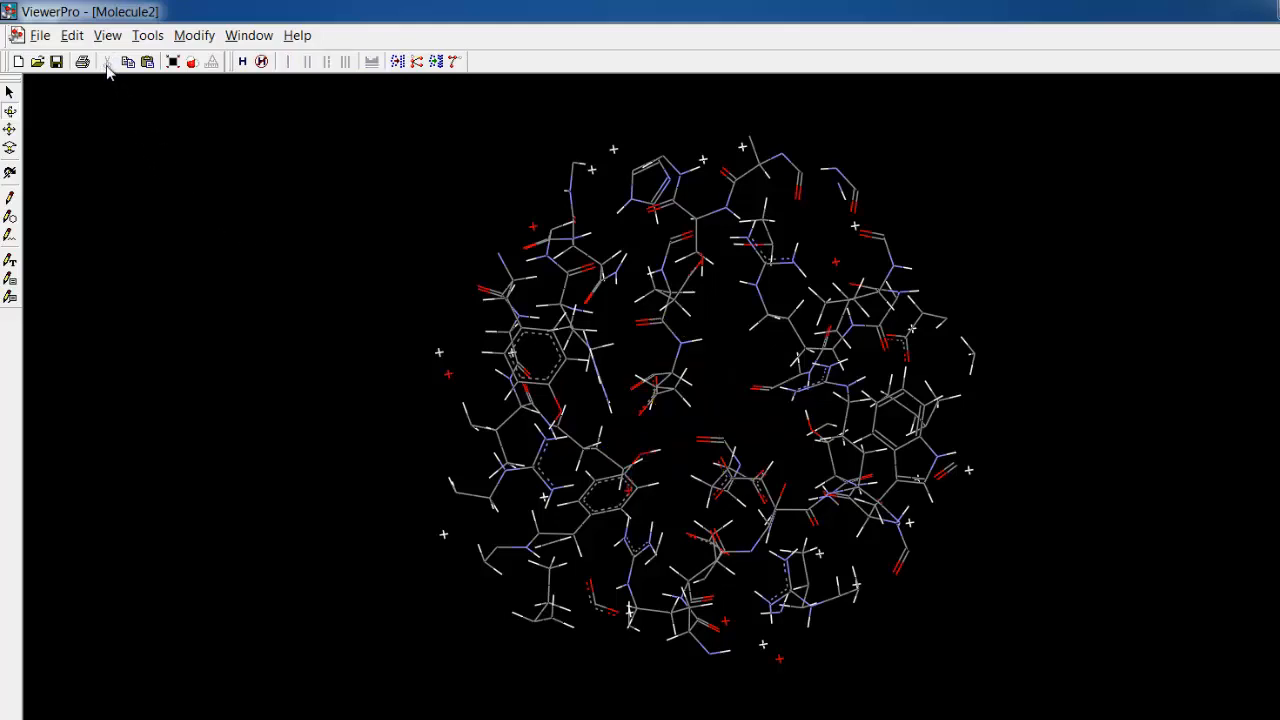
left_click(147, 62)
left_click(327, 353)
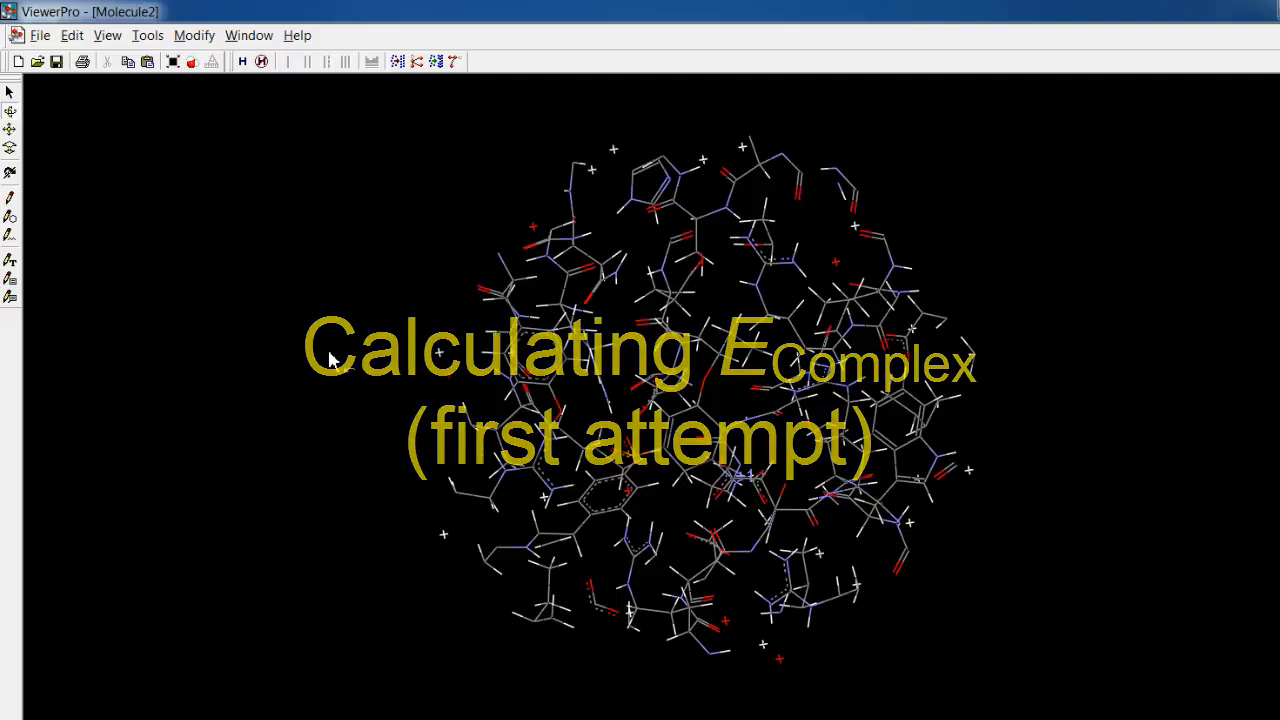
Run a Dreiding minimization on the whole complex with 0 iterations and intermolecular forces included
left_click(198, 36)
left_click(253, 271)
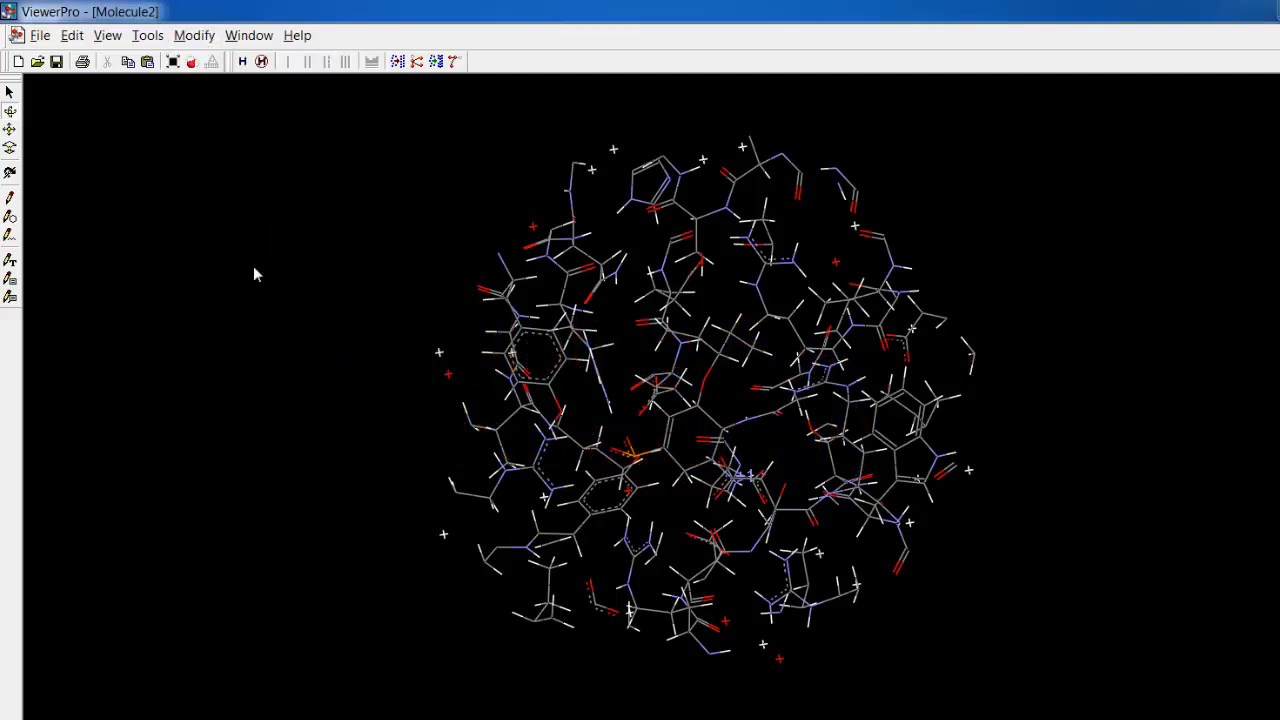
type("0")
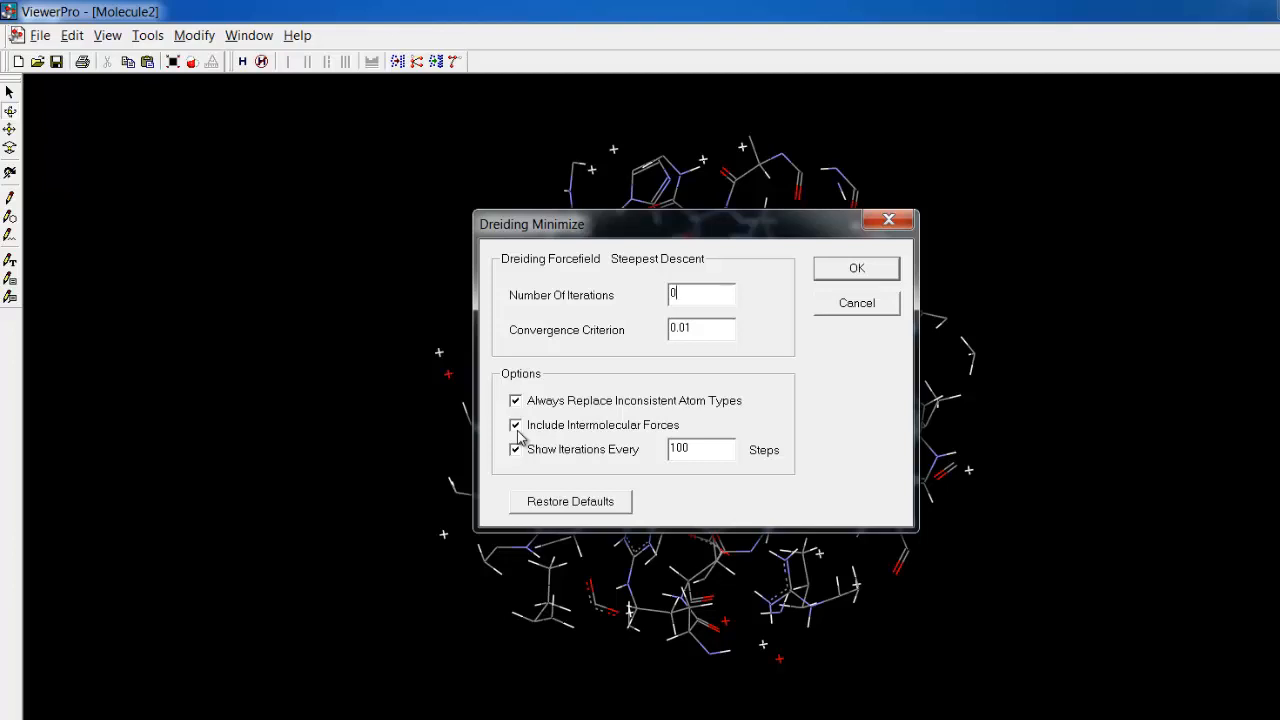
left_click(846, 272)
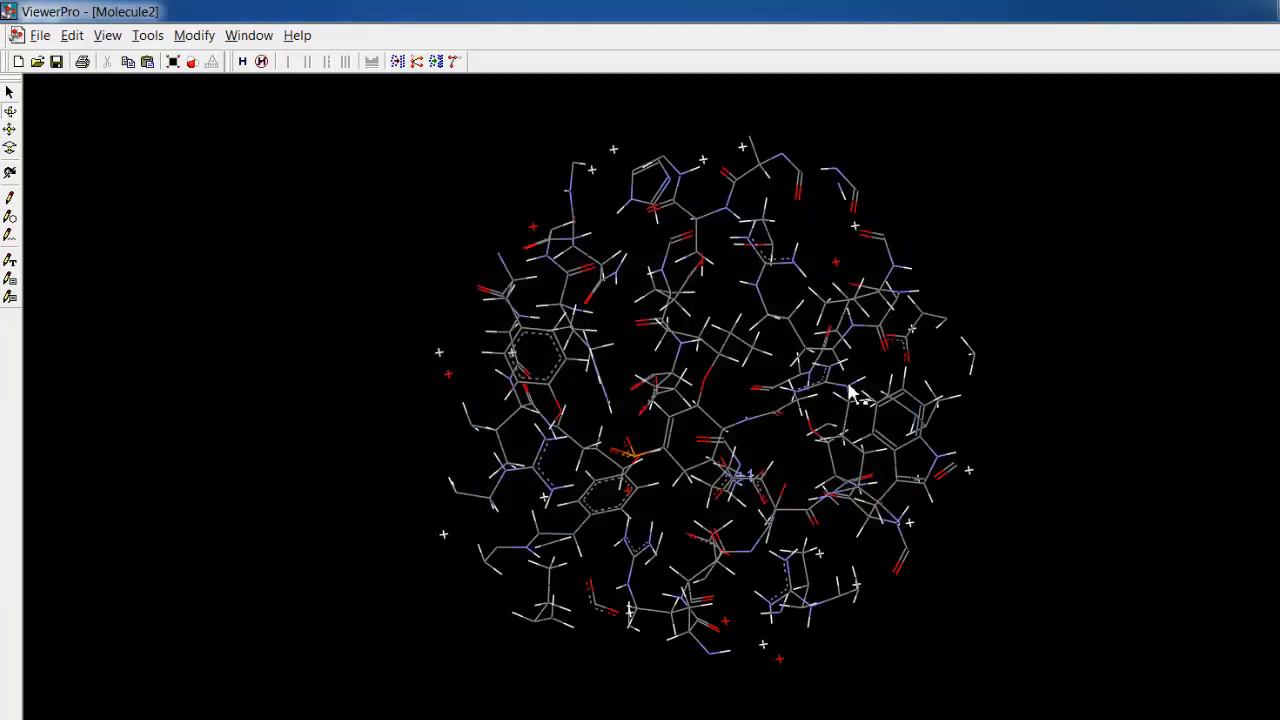
Open a new data table for the complex and examine its molecule-level data
left_click(249, 36)
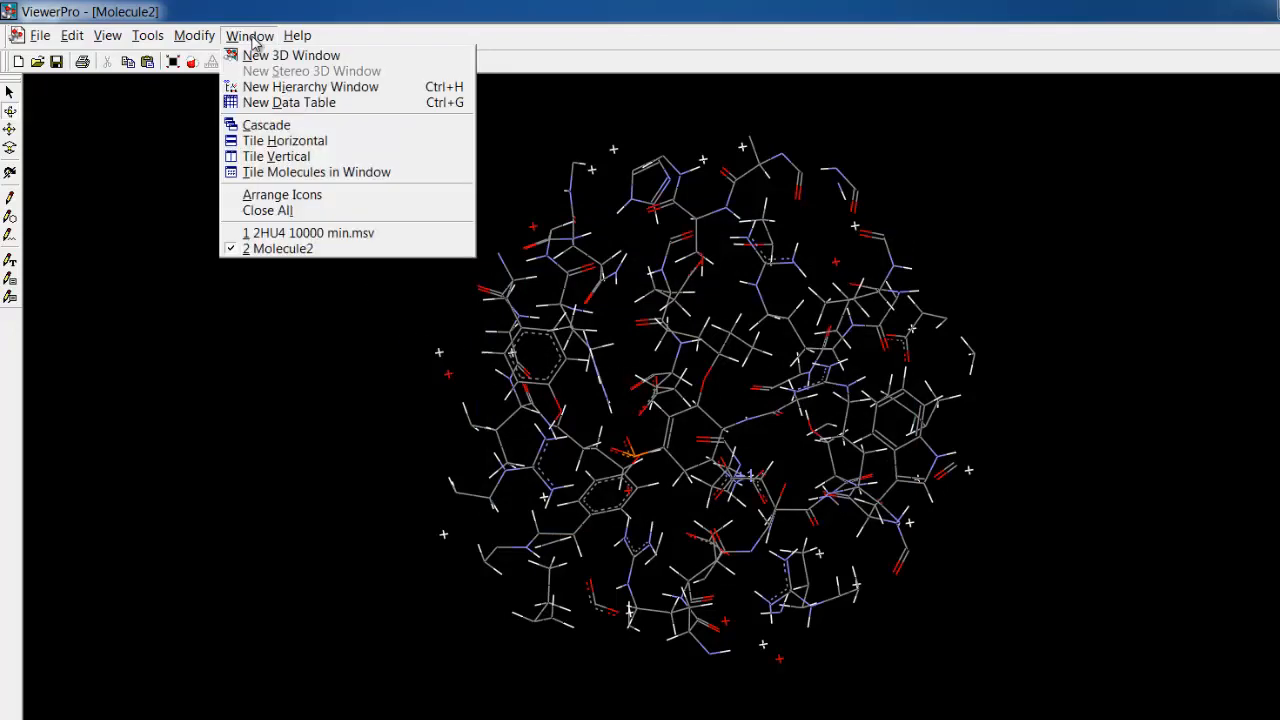
left_click(285, 102)
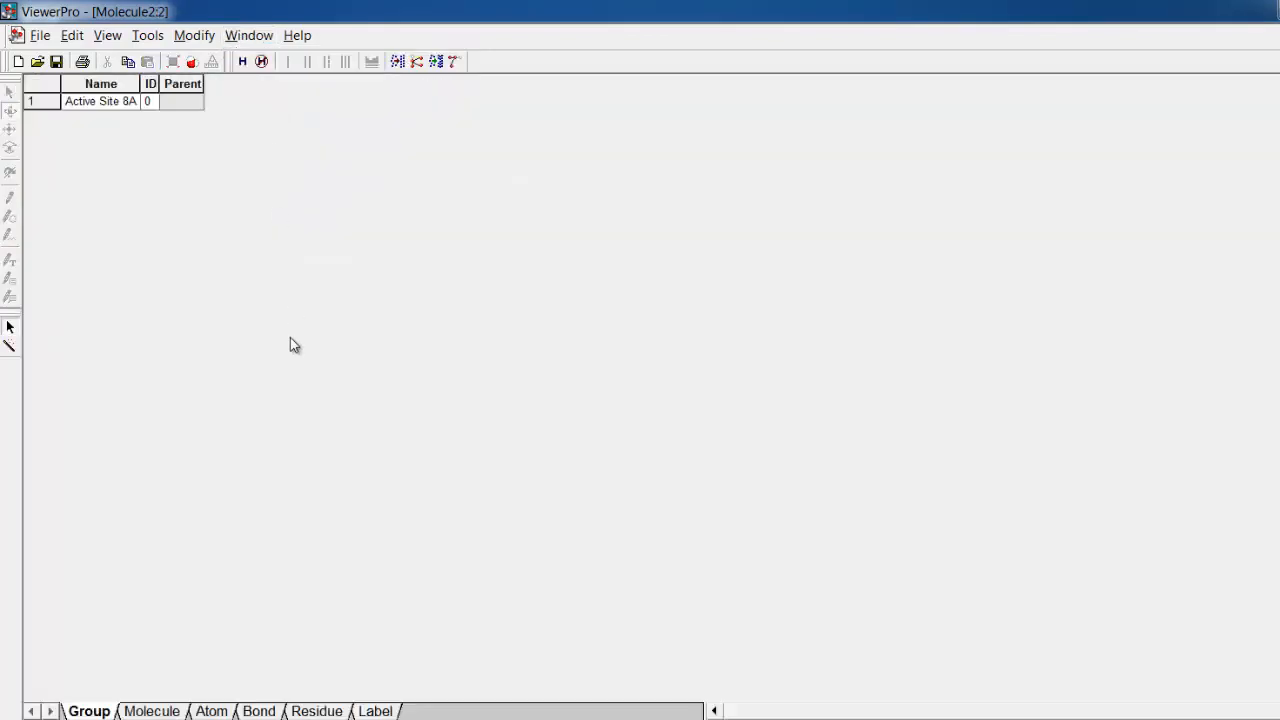
left_click(165, 710)
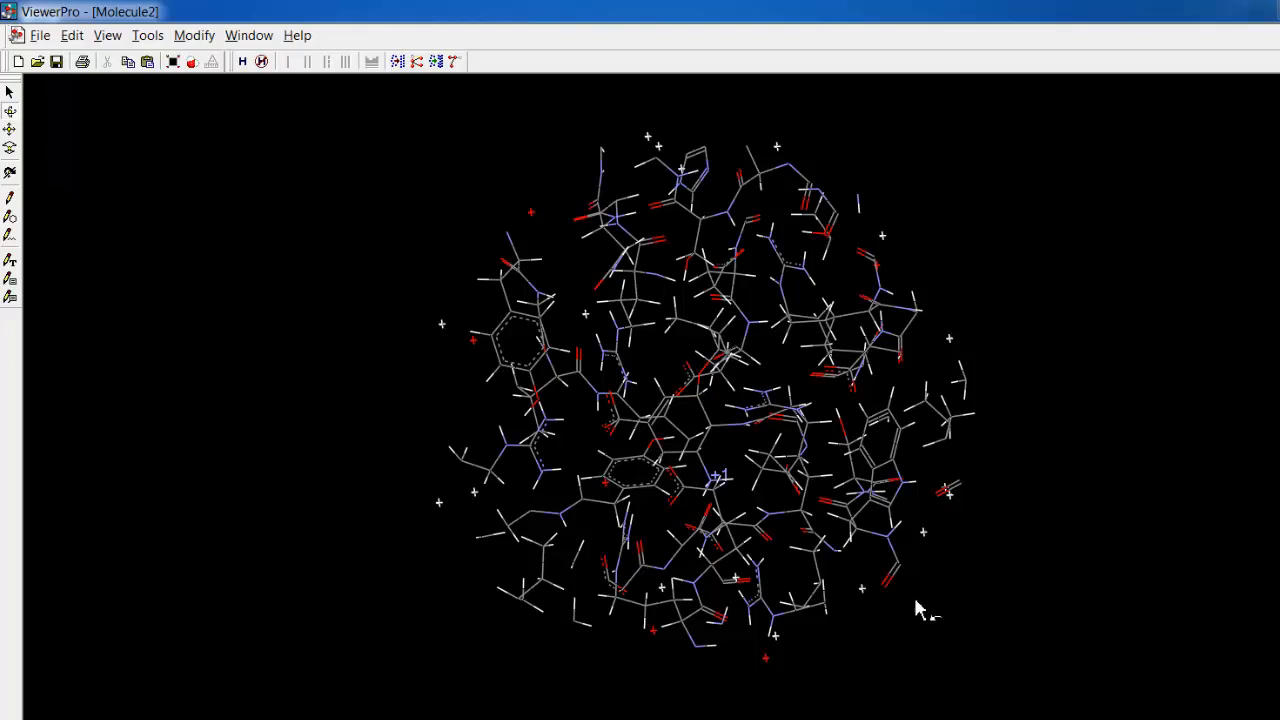
Cut the Tamiflu ligand with its intact carboxylate out of the active site and paste it back as a separate molecule
double_click(614, 430)
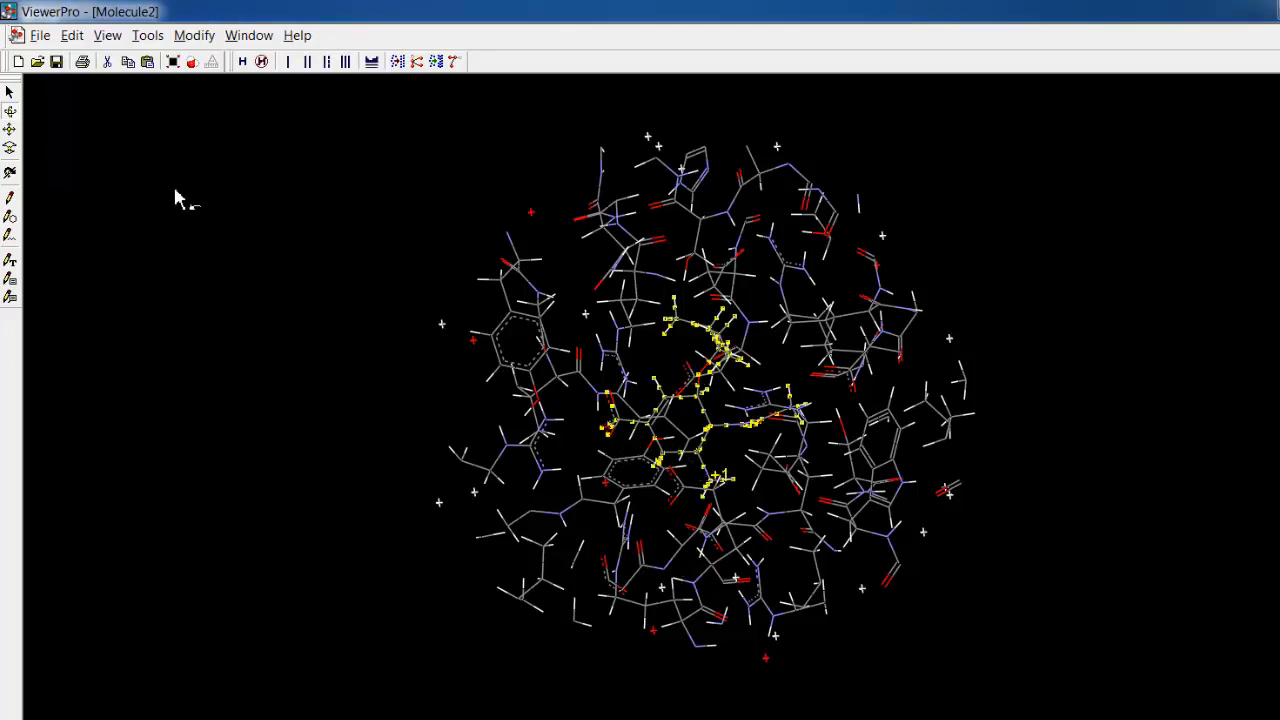
left_click(107, 62)
left_click(147, 62)
left_click(1127, 427)
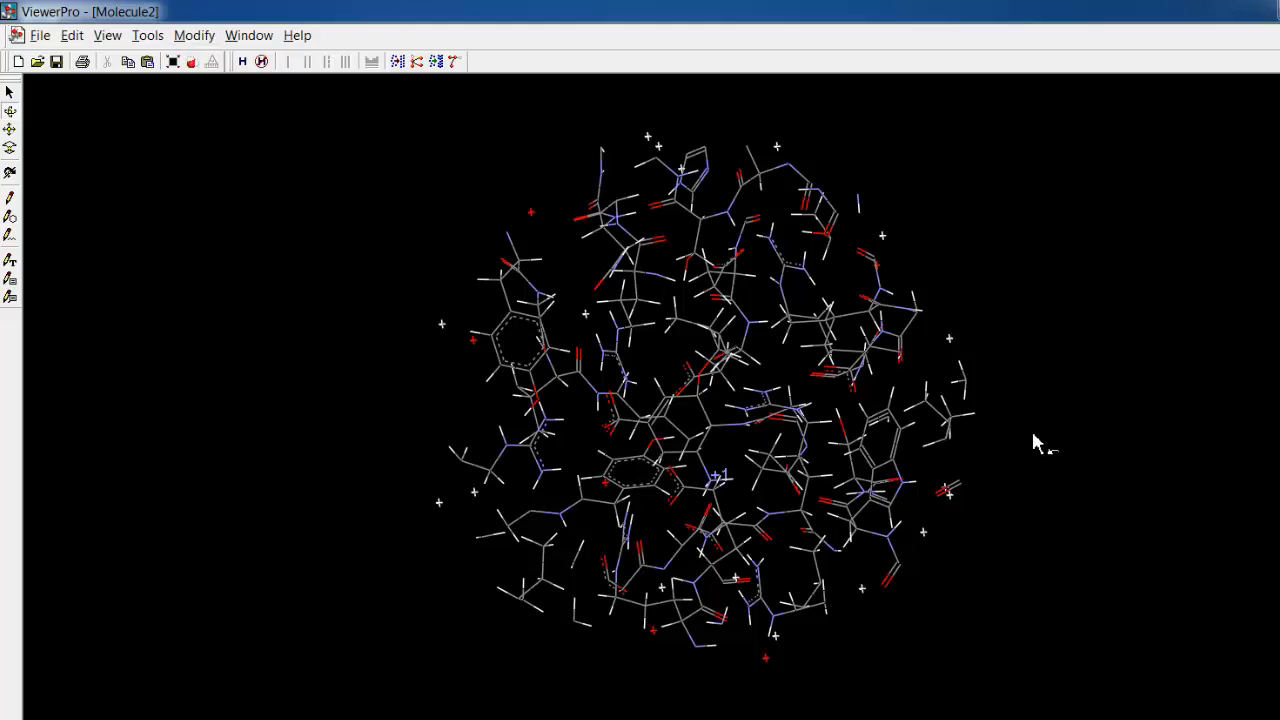
Run a Dreiding minimization on the ligand–active site complex with 0 iterations, keeping intermolecular forces included
left_click(191, 38)
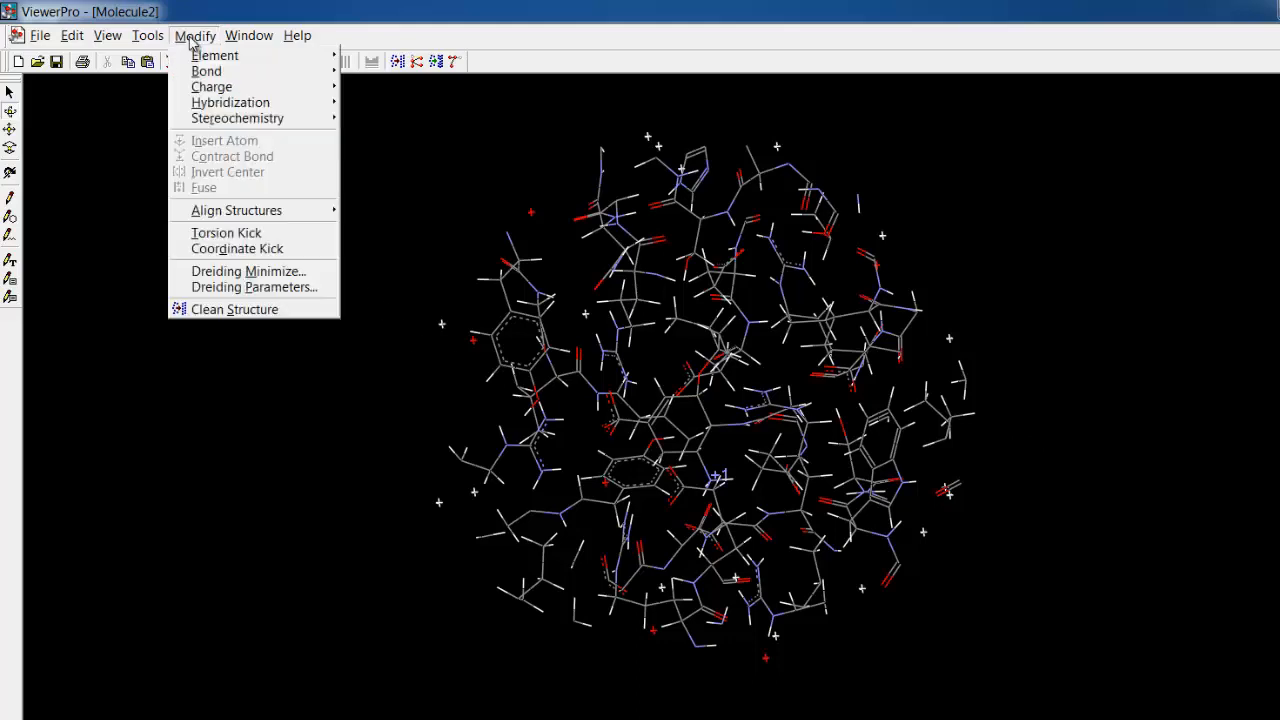
left_click(245, 271)
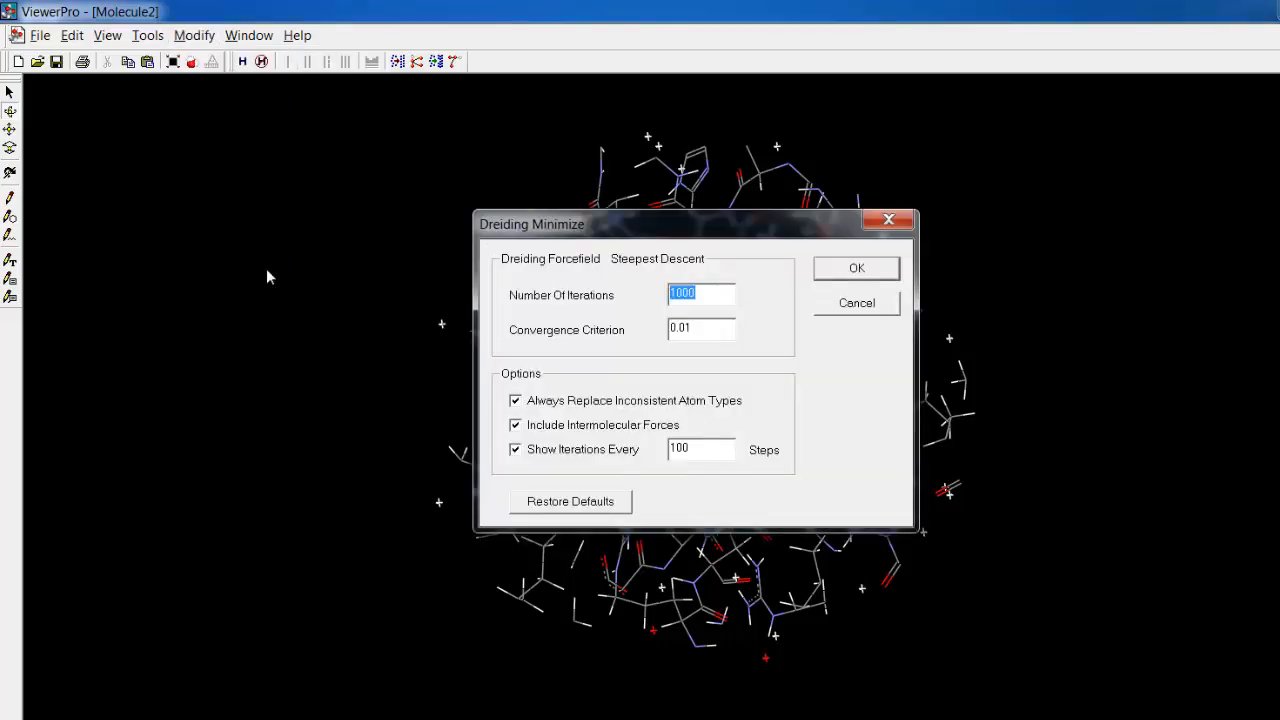
type("0")
left_click(858, 272)
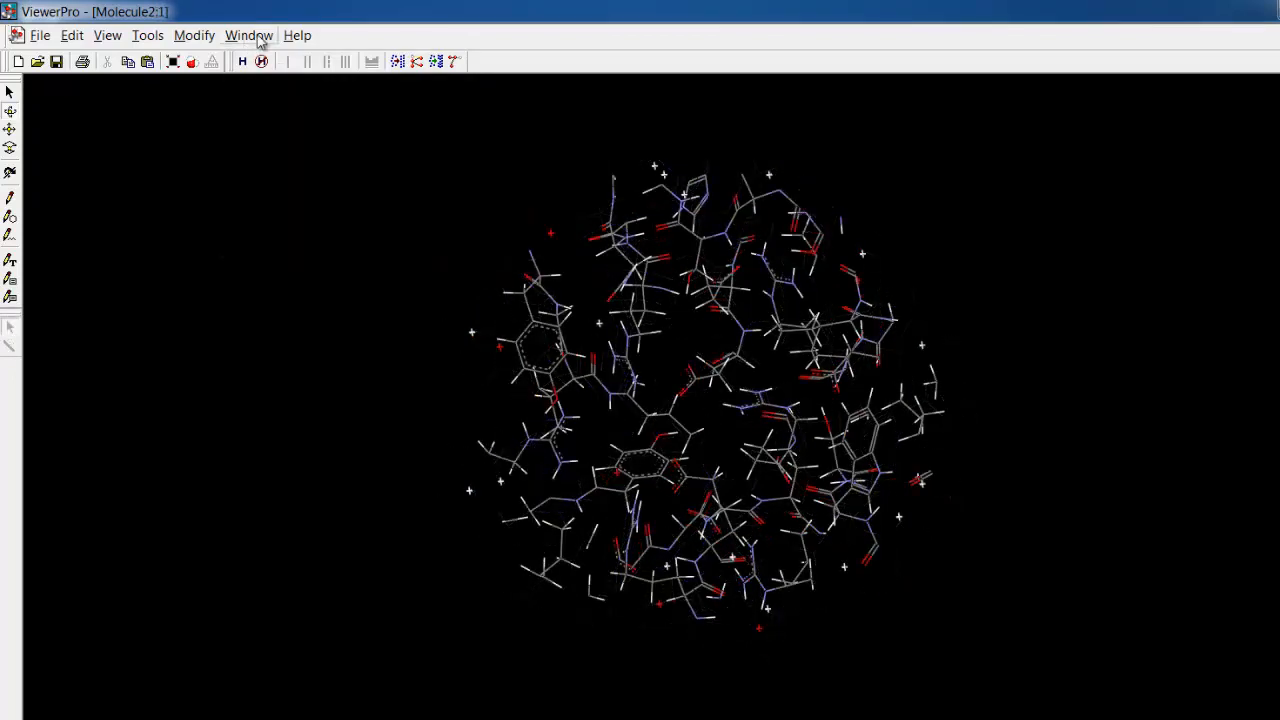
Open a new data table and examine the final Dreiding energies of the molecules for the complex energy
left_click(249, 35)
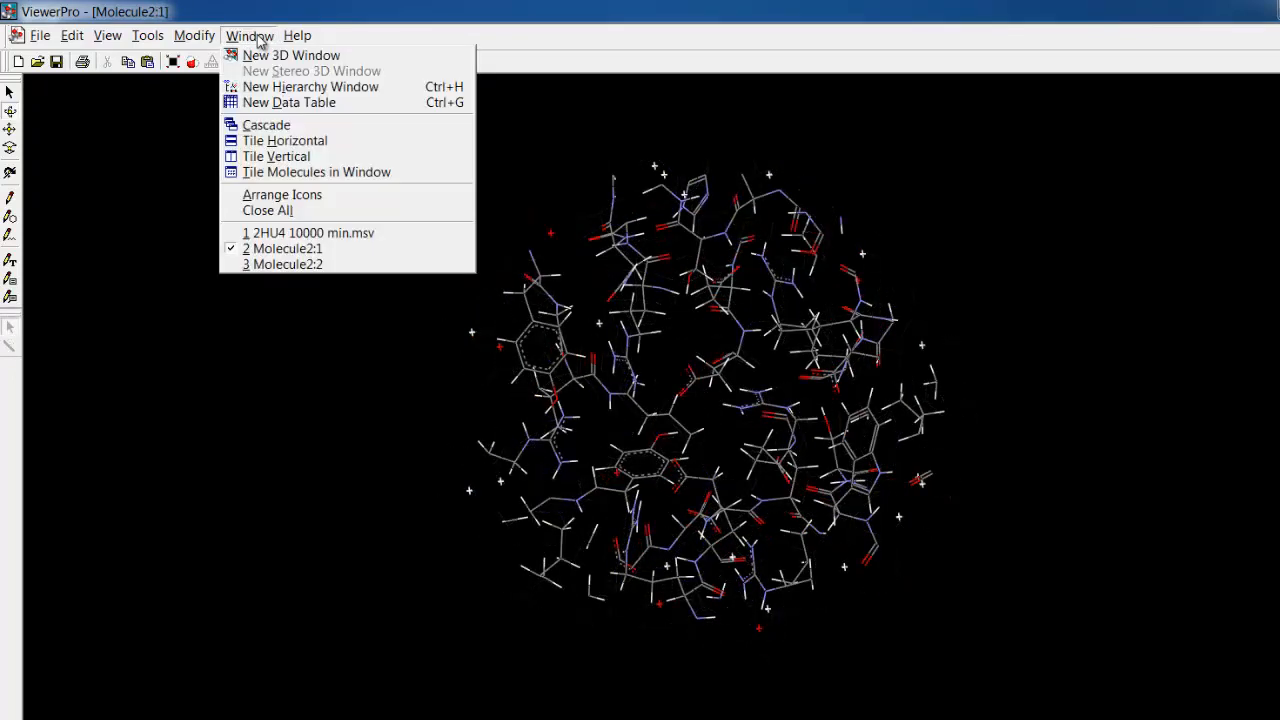
left_click(258, 103)
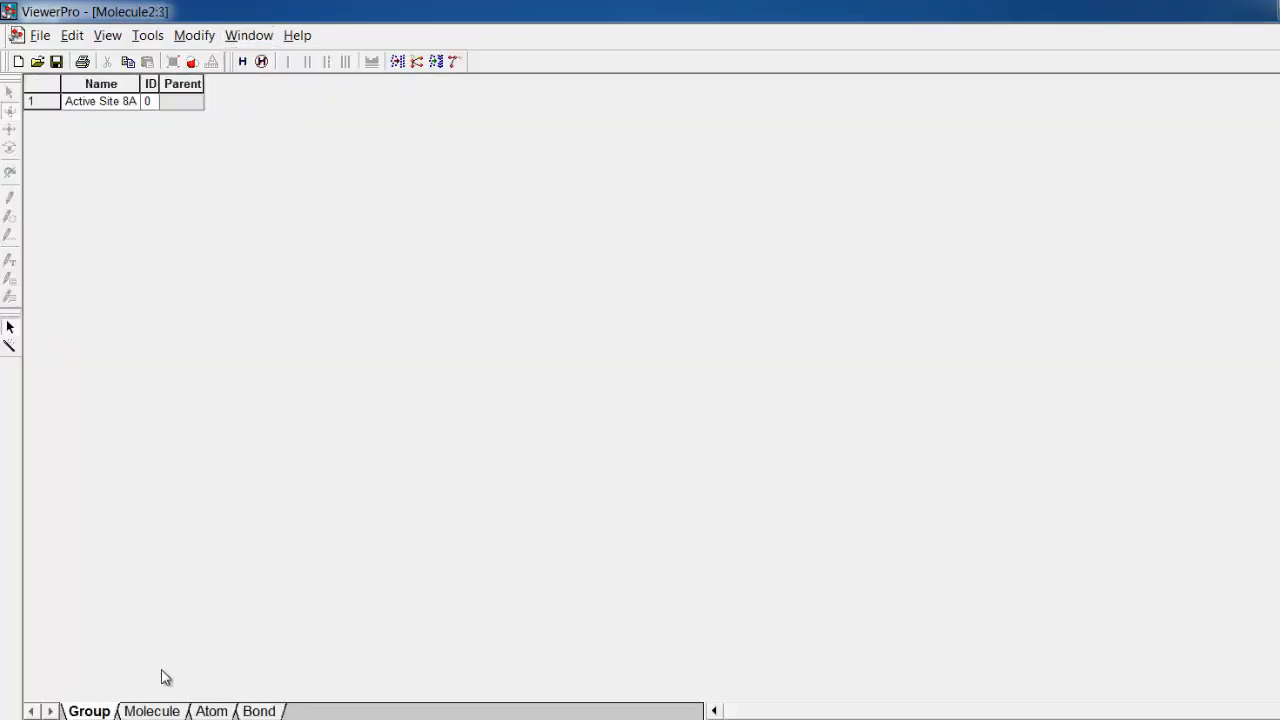
left_click(148, 711)
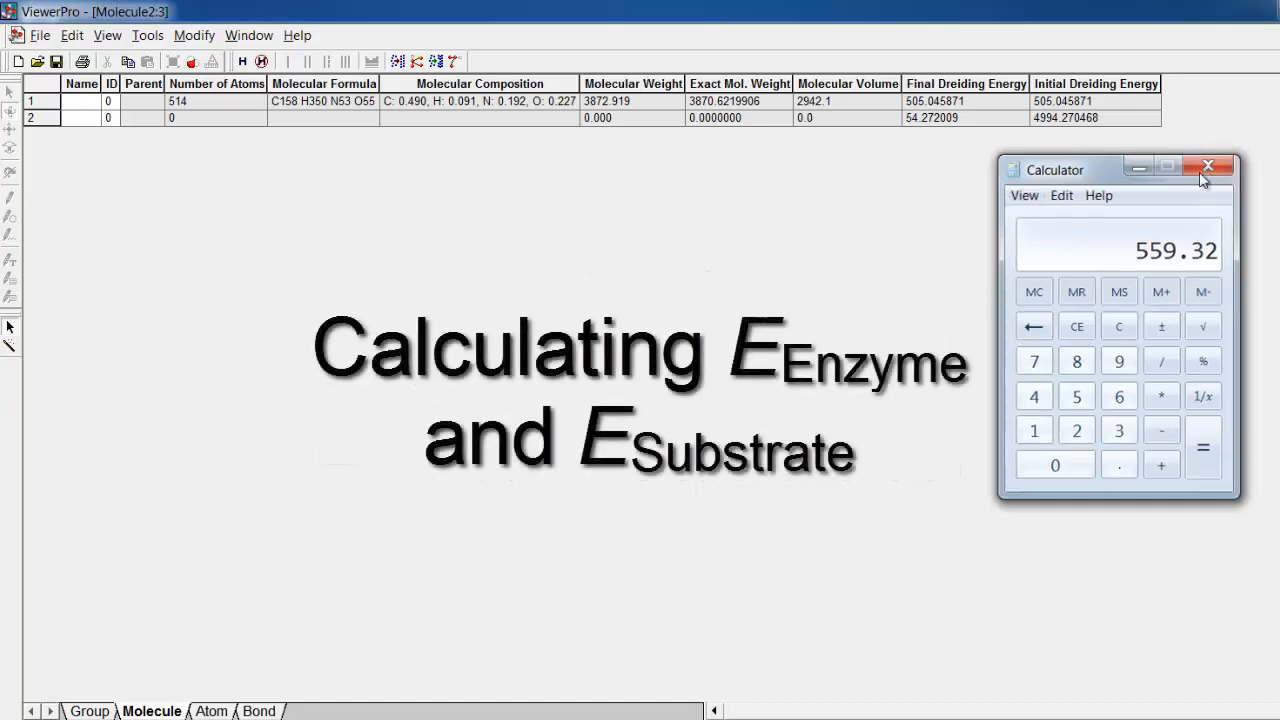
left_click(1206, 167)
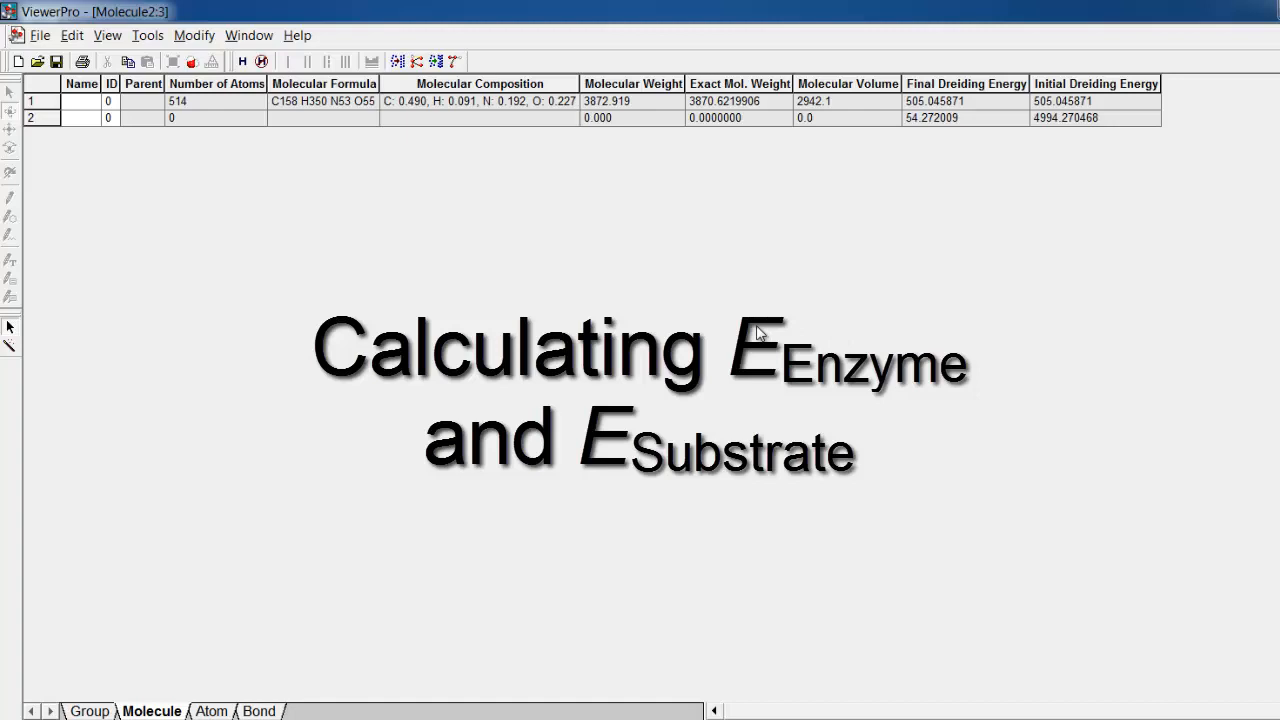
Return to the Molecule2:1 3D view and run a 0-iteration Dreiding minimization with intermolecular forces excluded
left_click(249, 35)
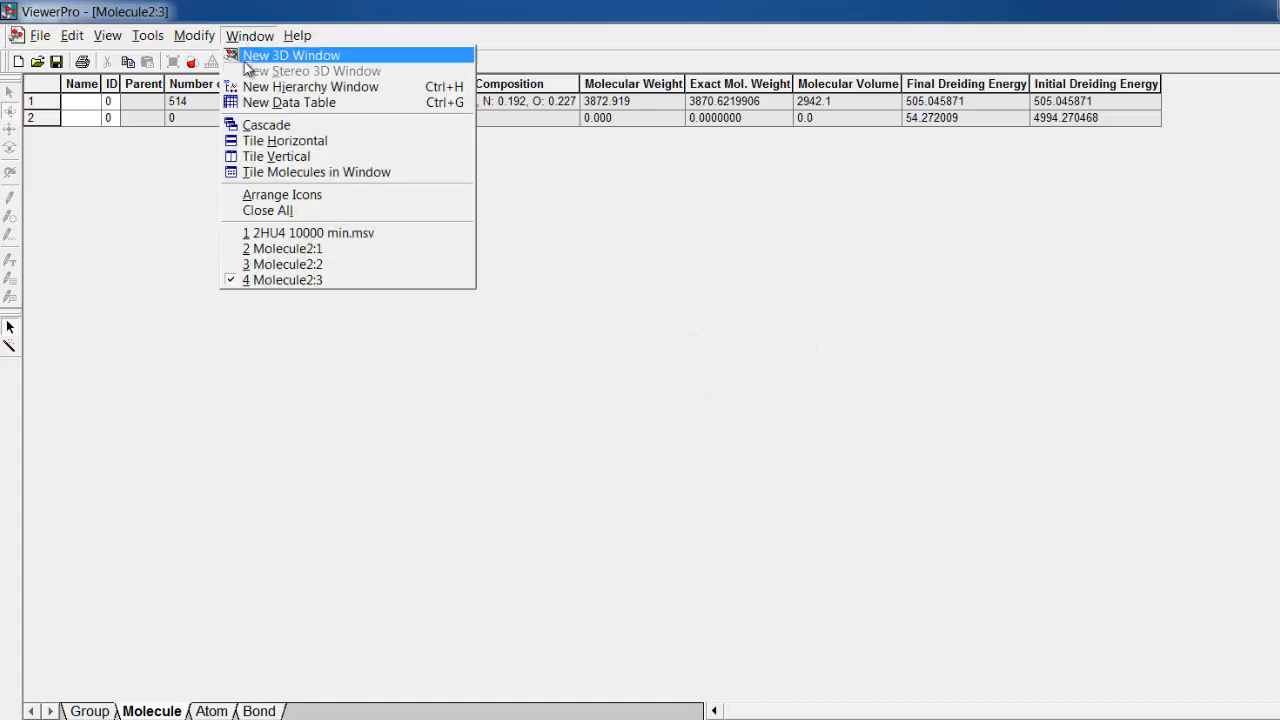
left_click(288, 250)
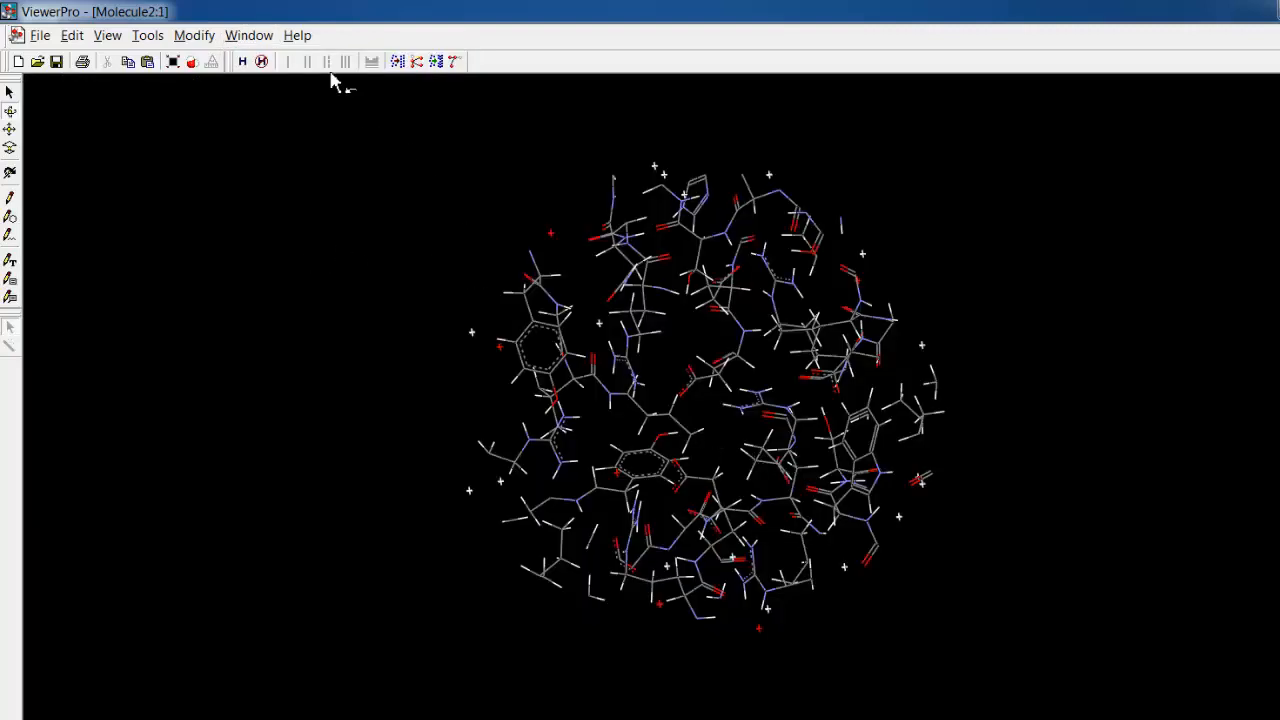
left_click(196, 35)
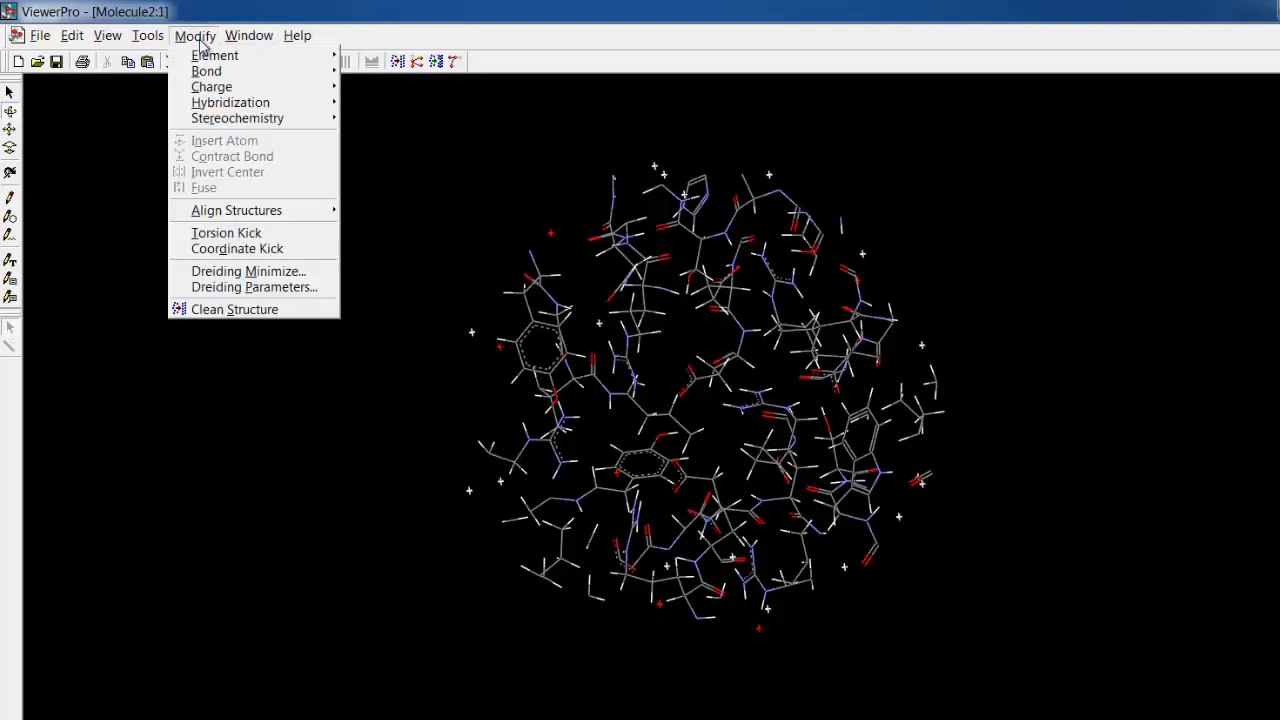
left_click(235, 271)
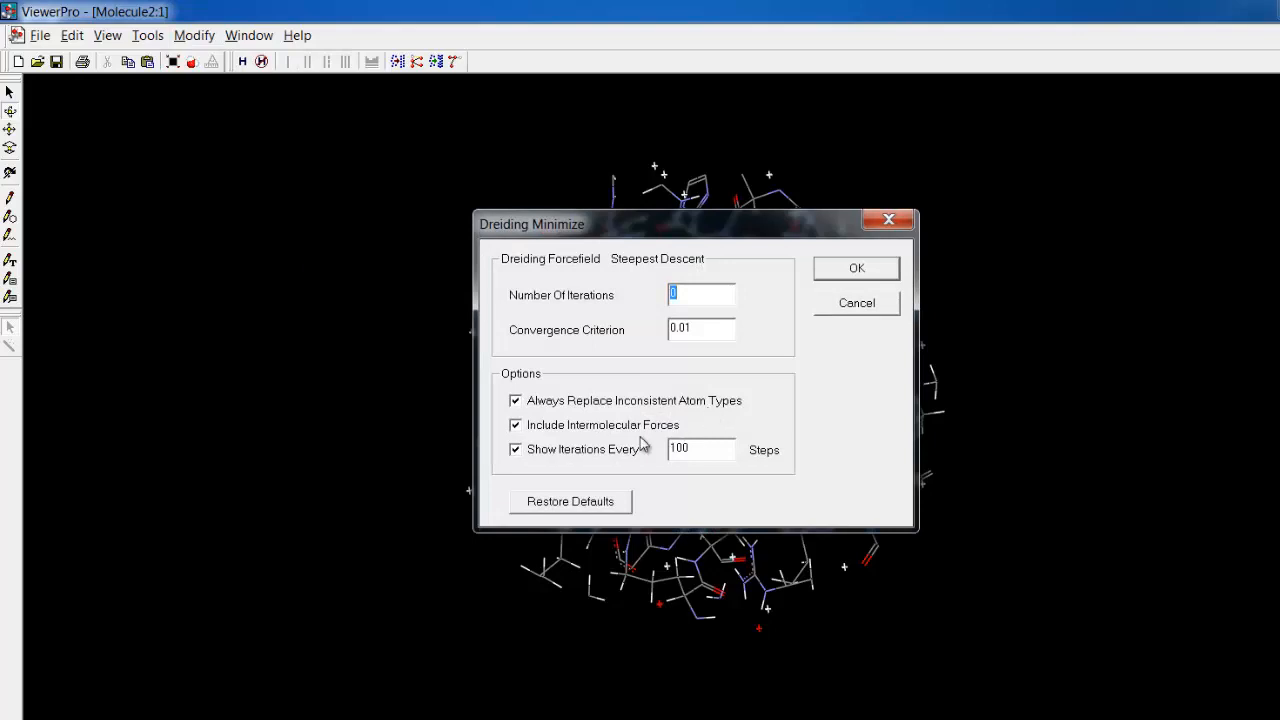
left_click(516, 426)
left_click(847, 272)
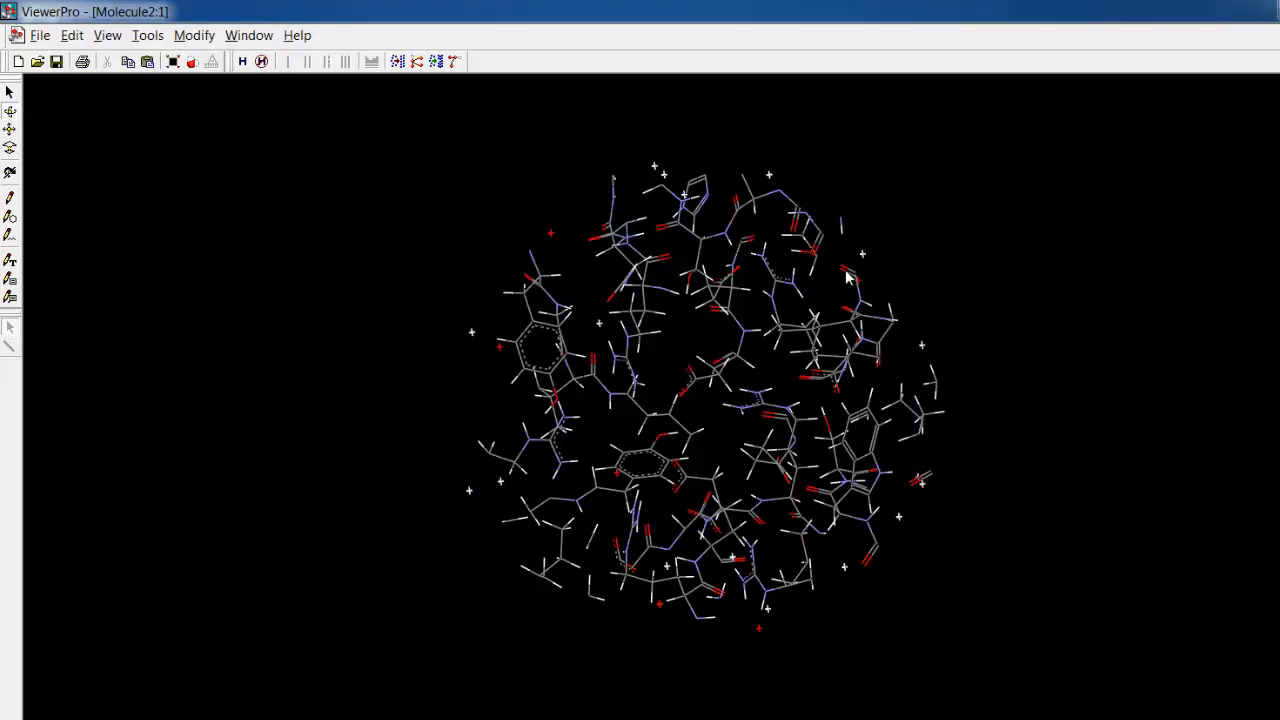
Open another new data table and examine the separate enzyme and substrate Dreiding energies at molecule level
left_click(249, 36)
left_click(268, 103)
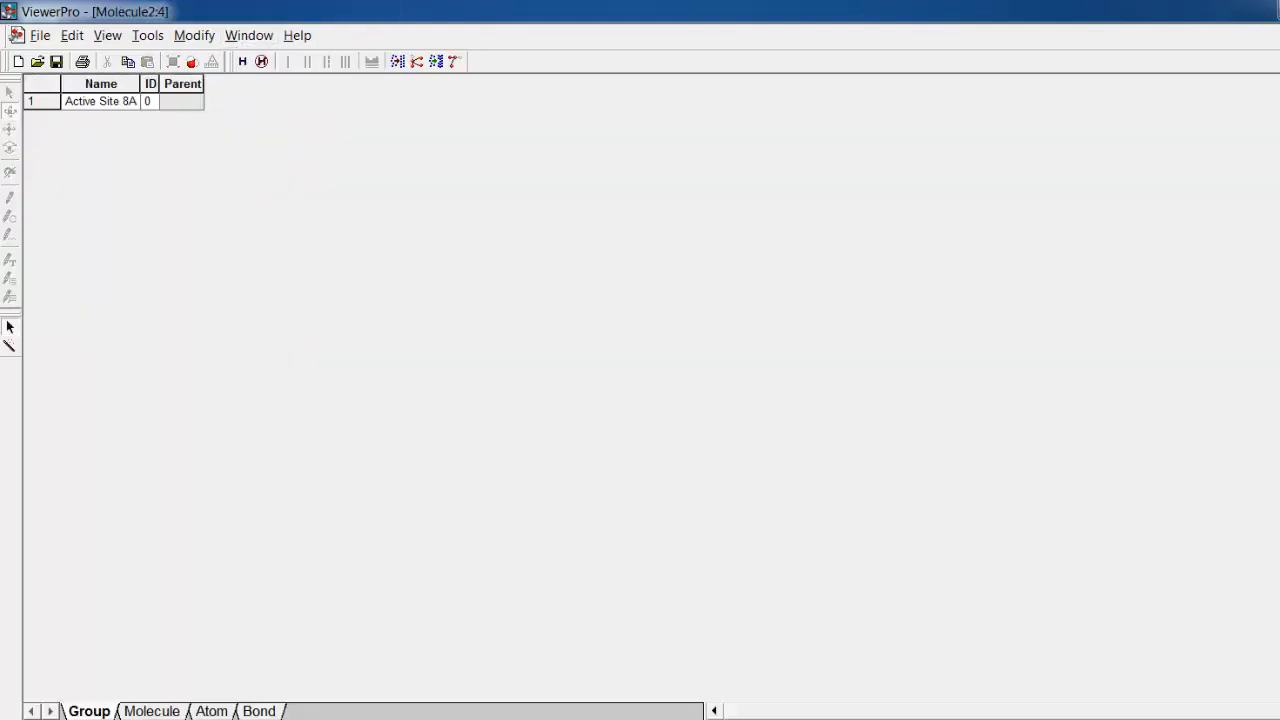
left_click(150, 711)
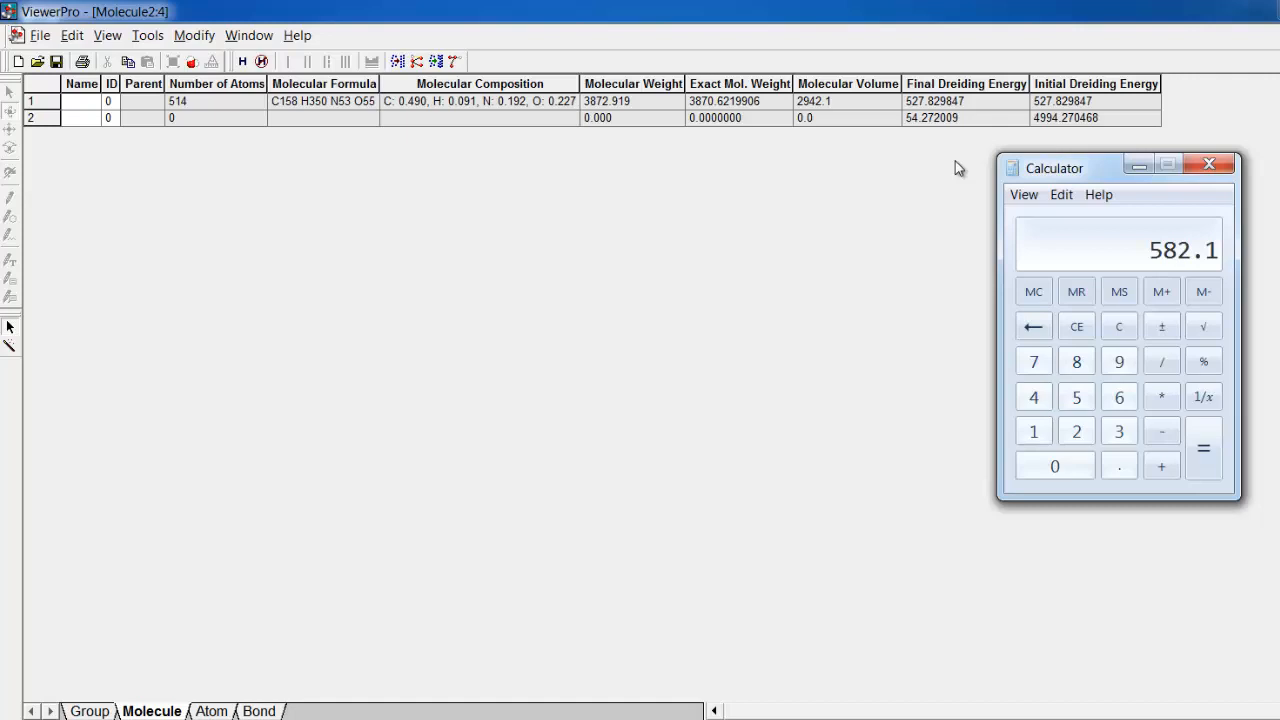
left_click(1207, 166)
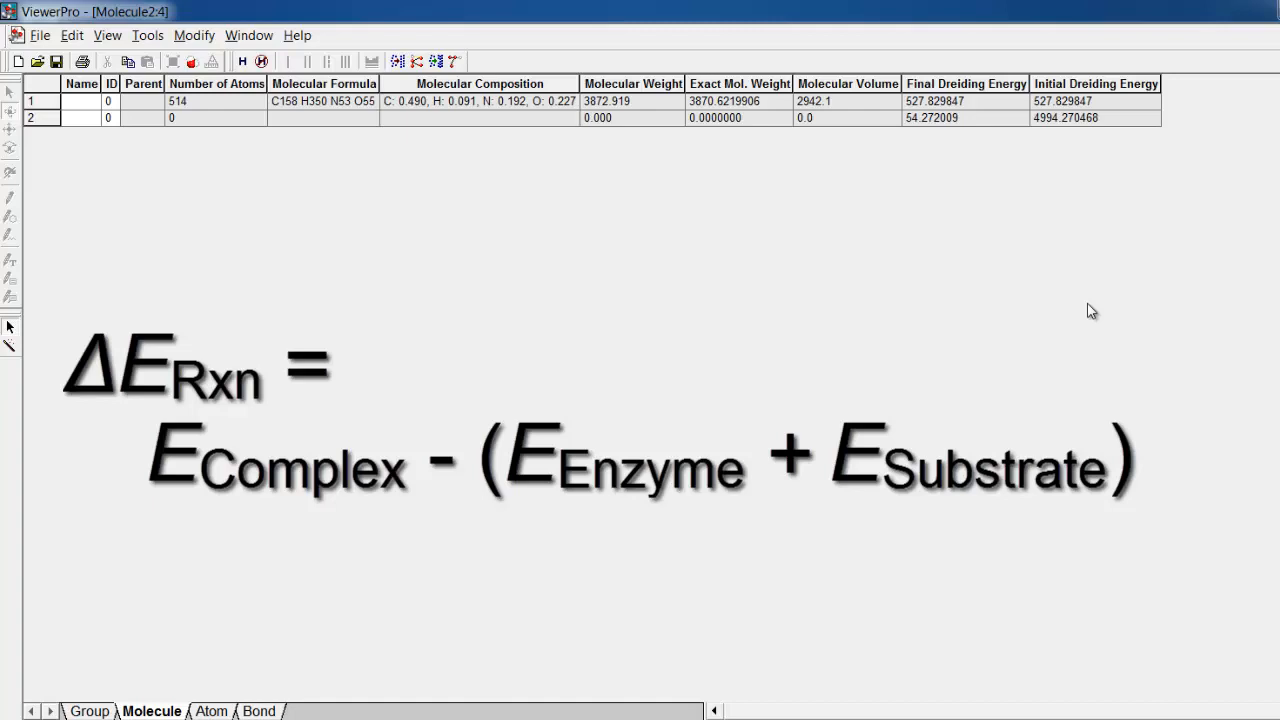
Switch to Calculator, compute the reaction energy as 559.32 - (527.83 + 54.27), and close it
key("alt+Tab")
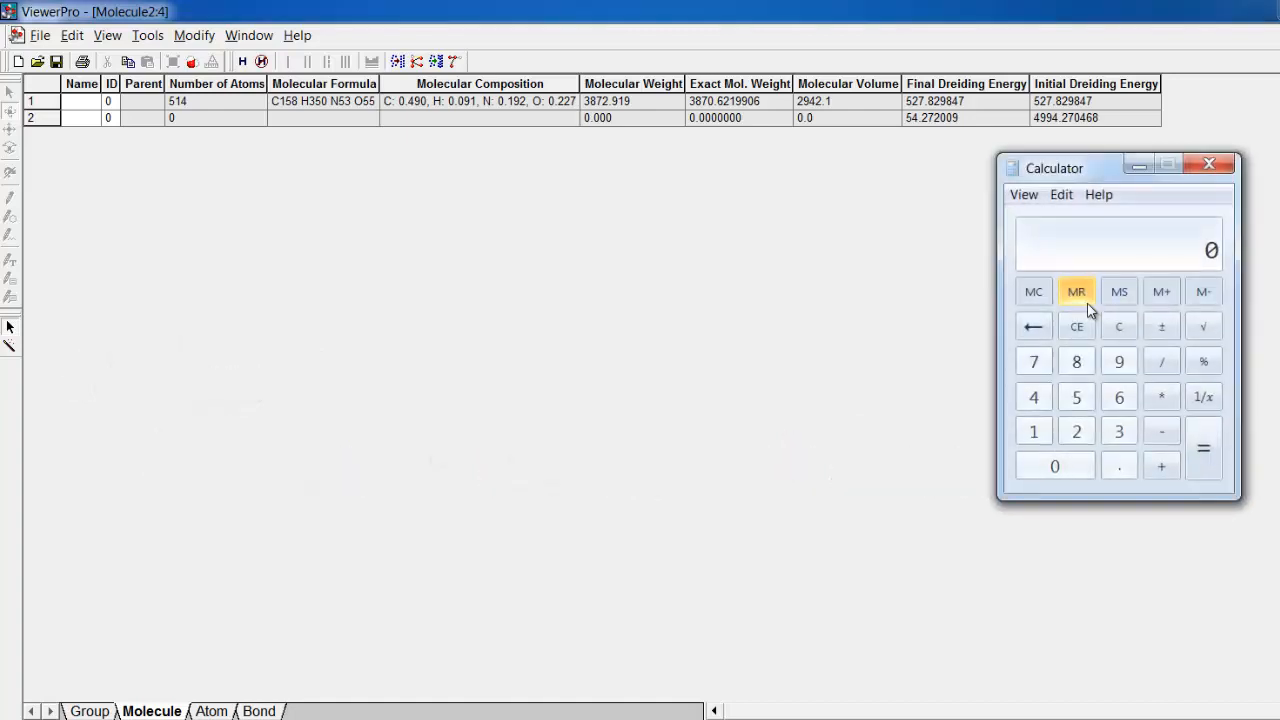
type("559.32")
key("minus")
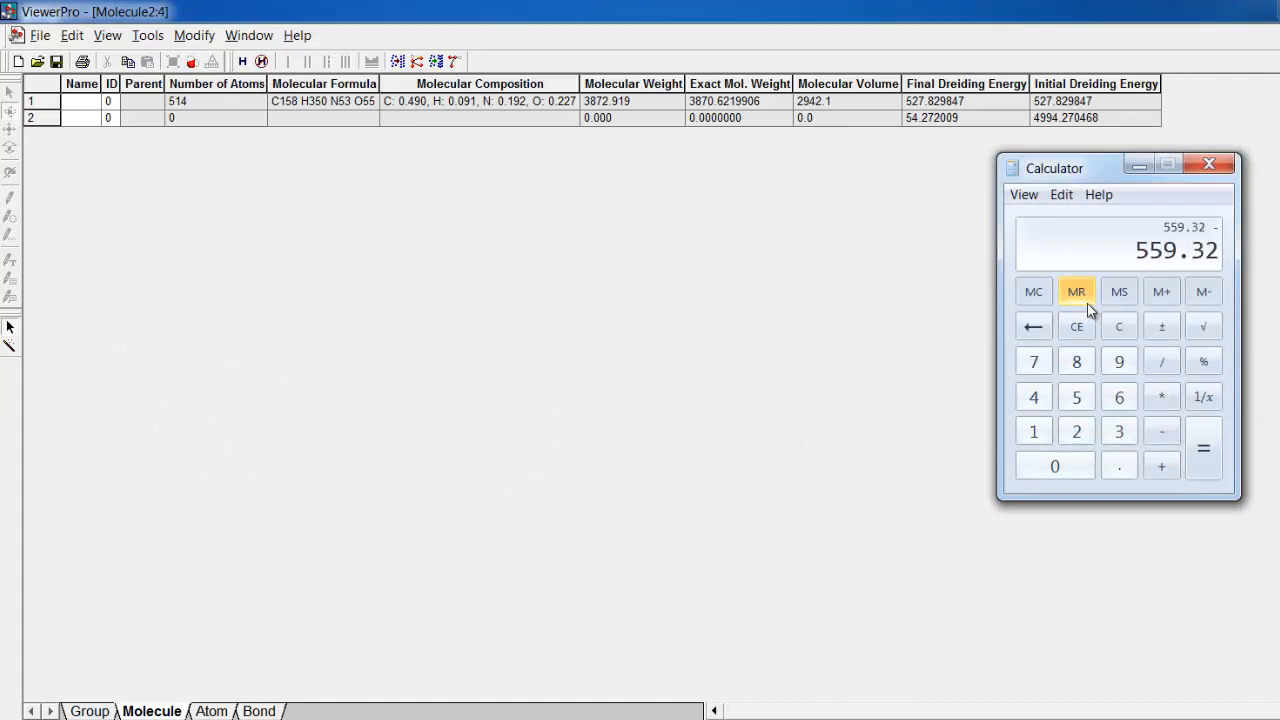
key("parenleft")
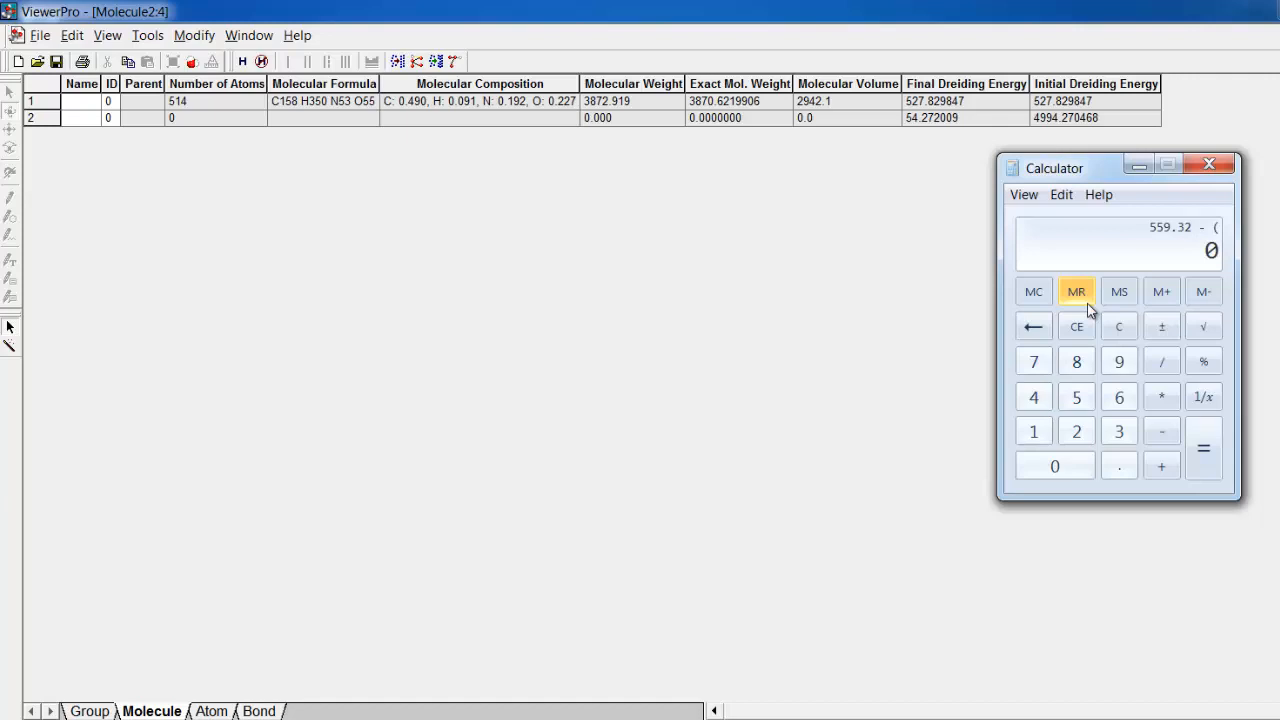
type("527.83")
key("plus")
type("54.2")
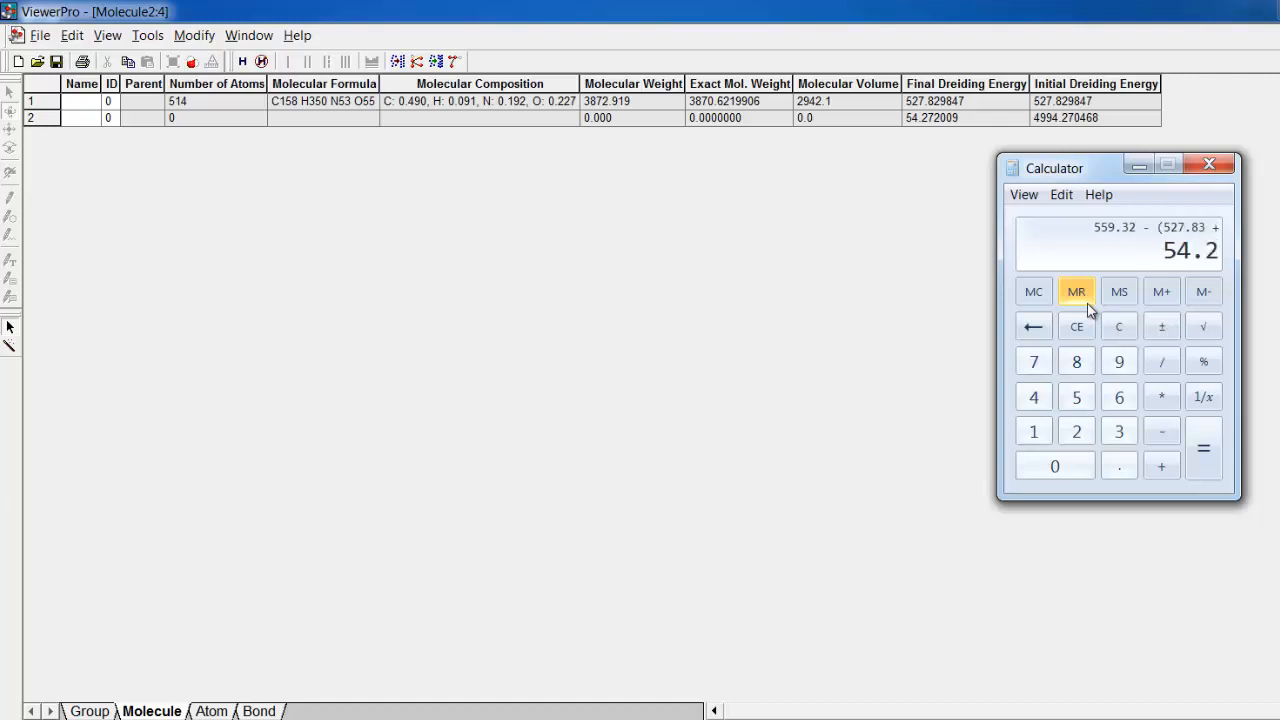
type("7")
key("parenright")
key("Return")
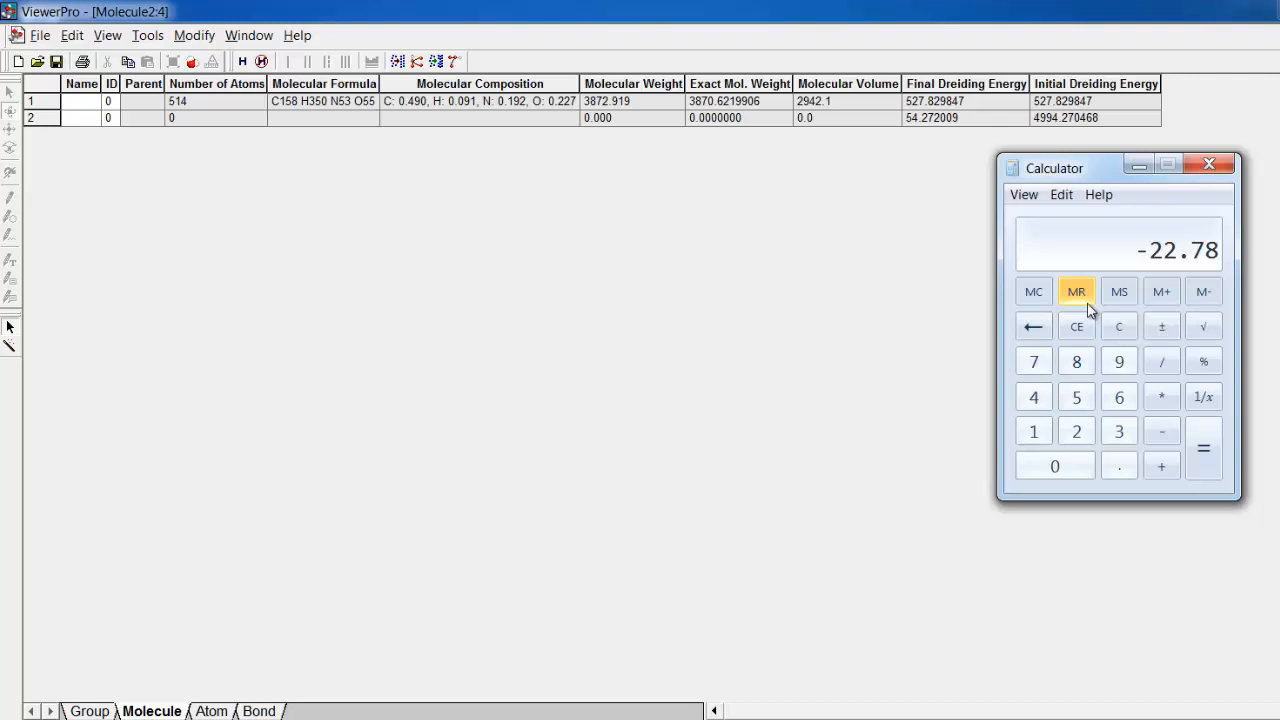
left_click(1226, 167)
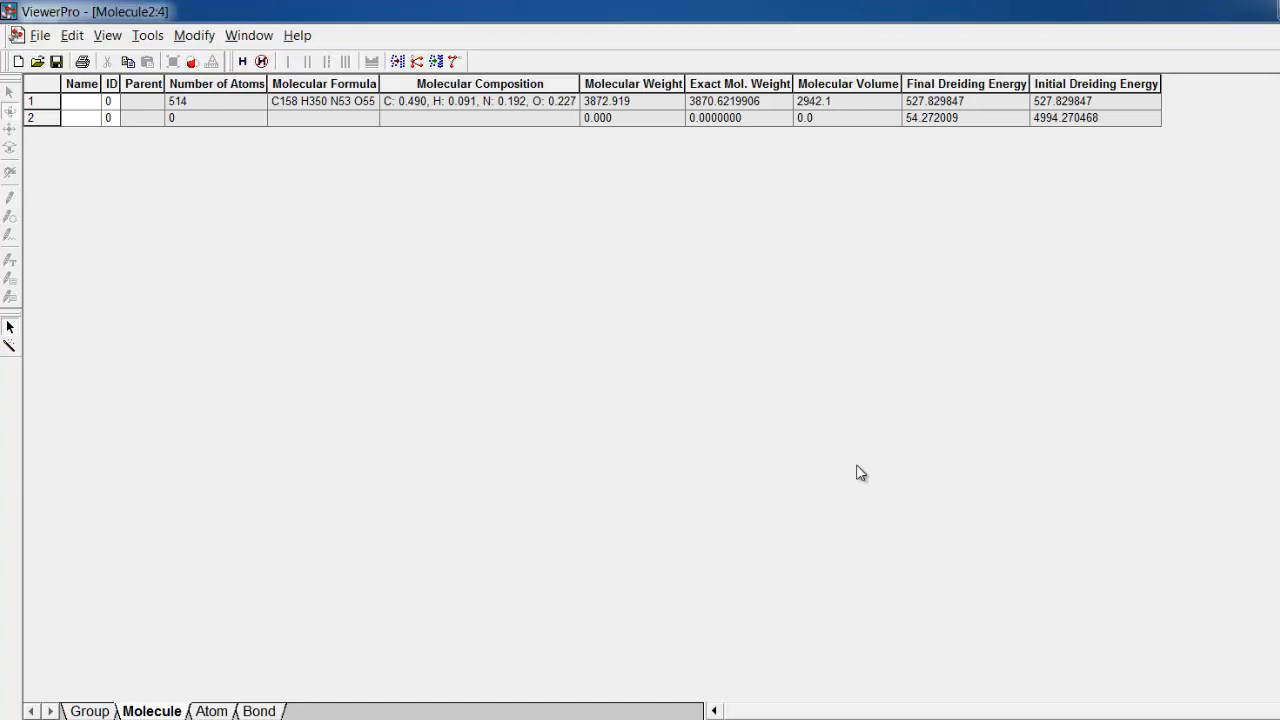
In the Molecule2:1 3D view, show only the central ligand molecule, fit it to the view and deselect it
left_click(252, 37)
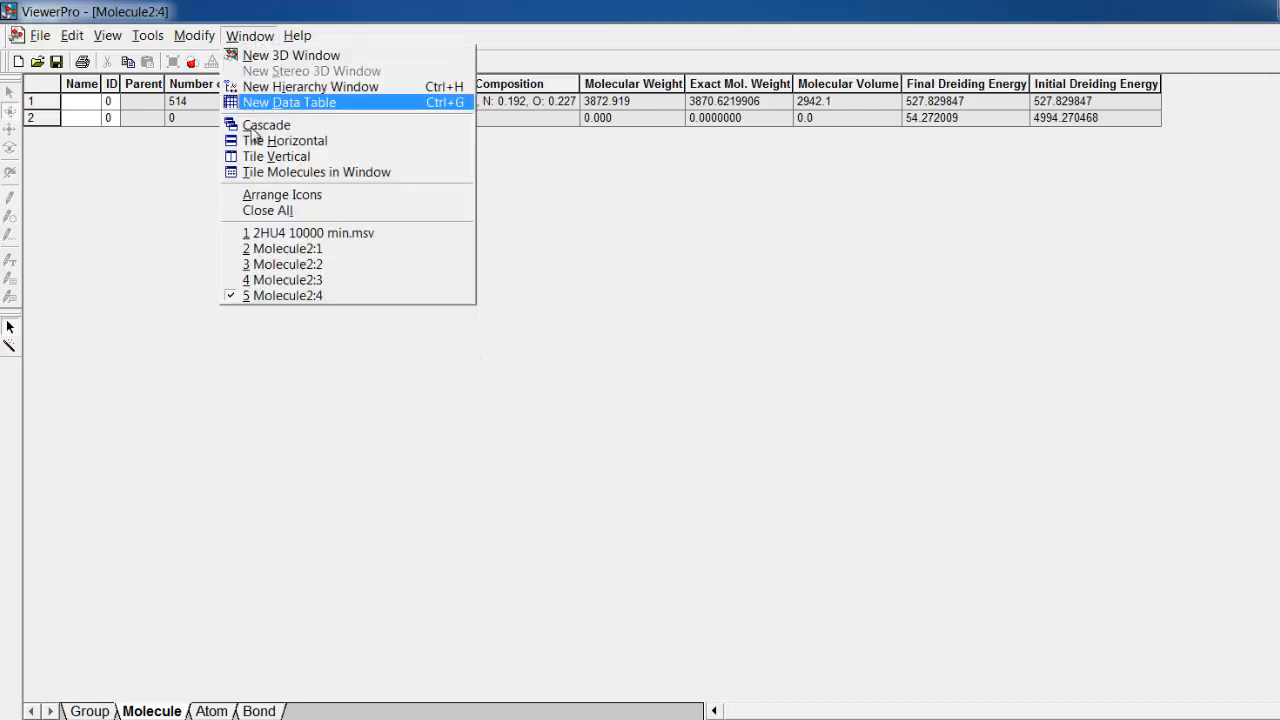
left_click(295, 249)
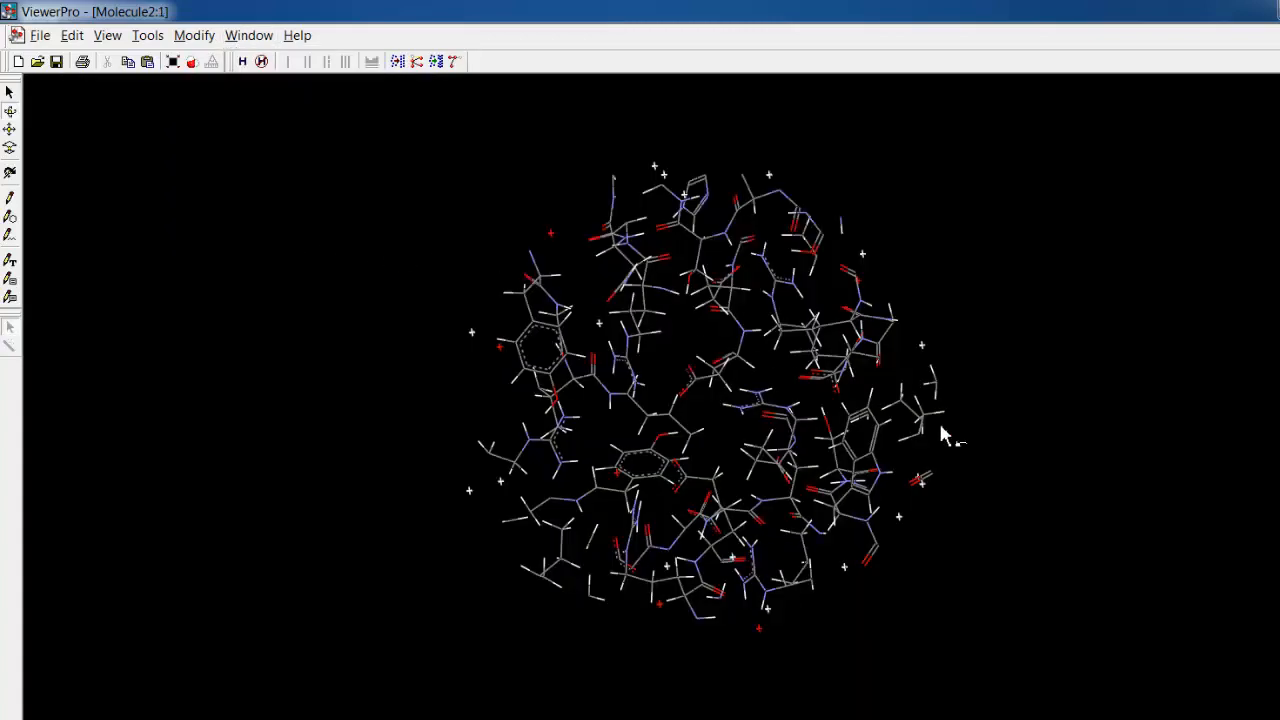
left_click_drag(1040, 440, 910, 472)
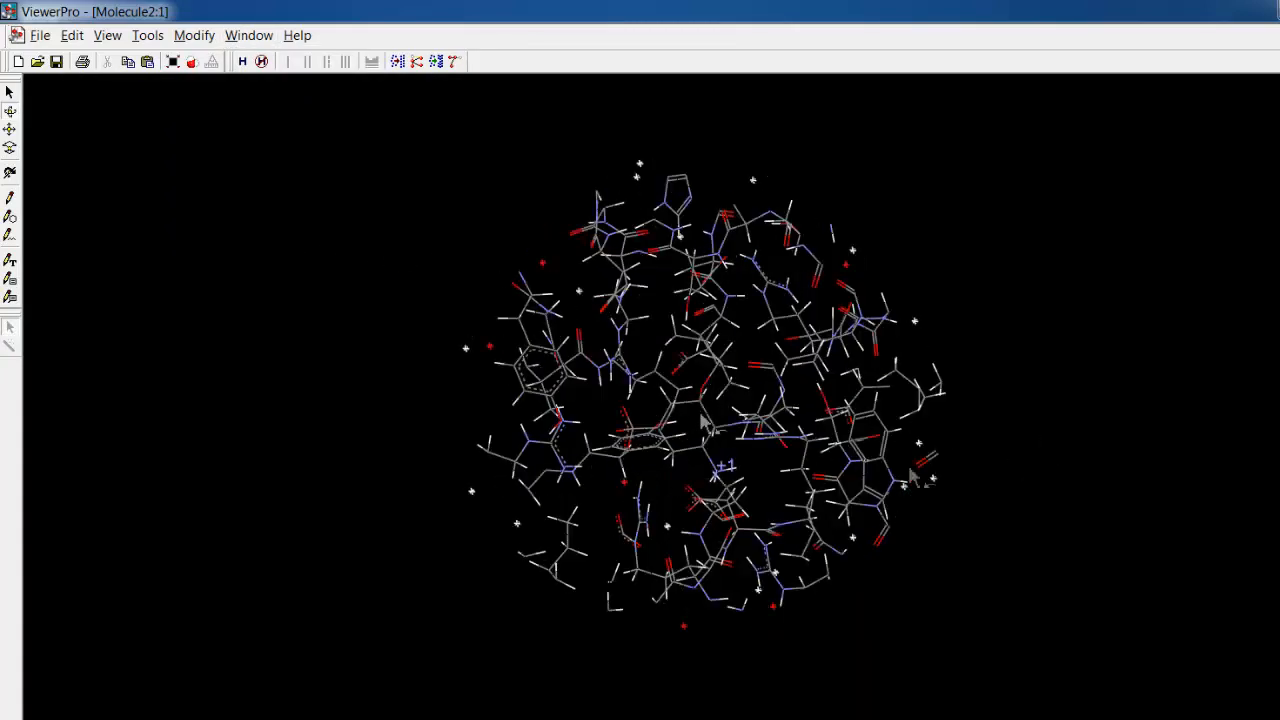
double_click(702, 412)
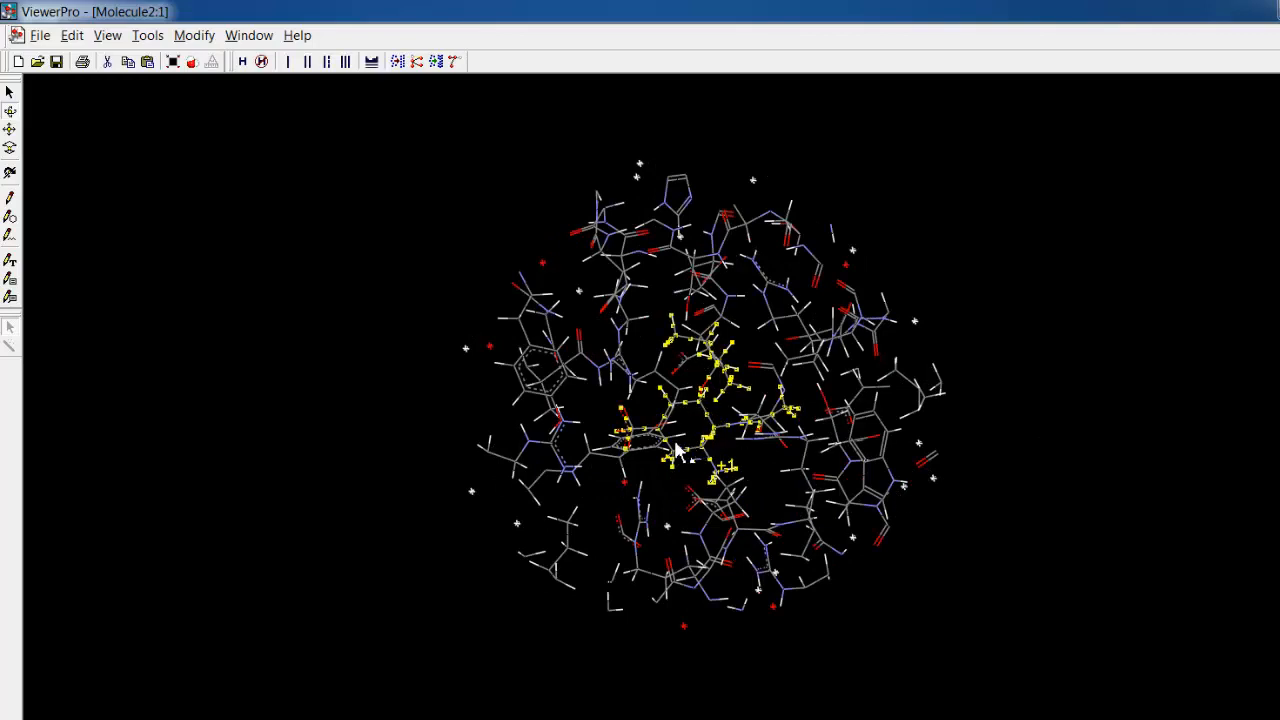
left_click(108, 35)
left_click(165, 288)
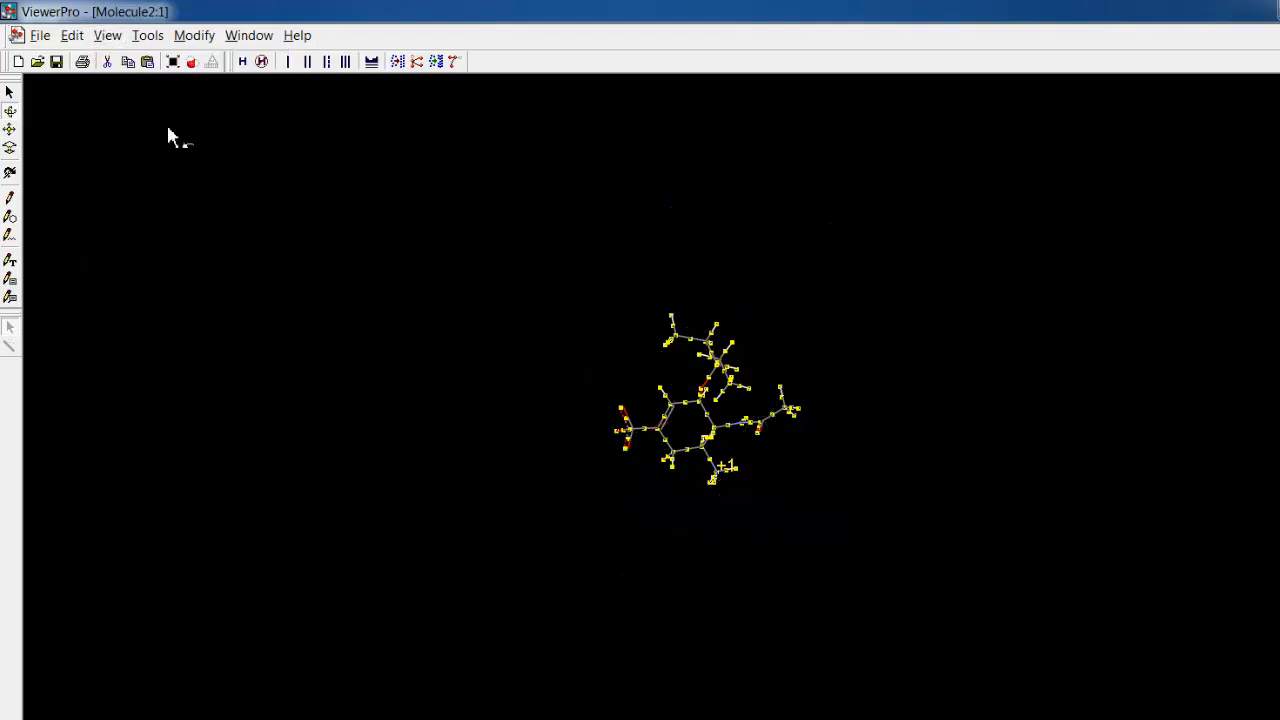
left_click(172, 61)
left_click(806, 342)
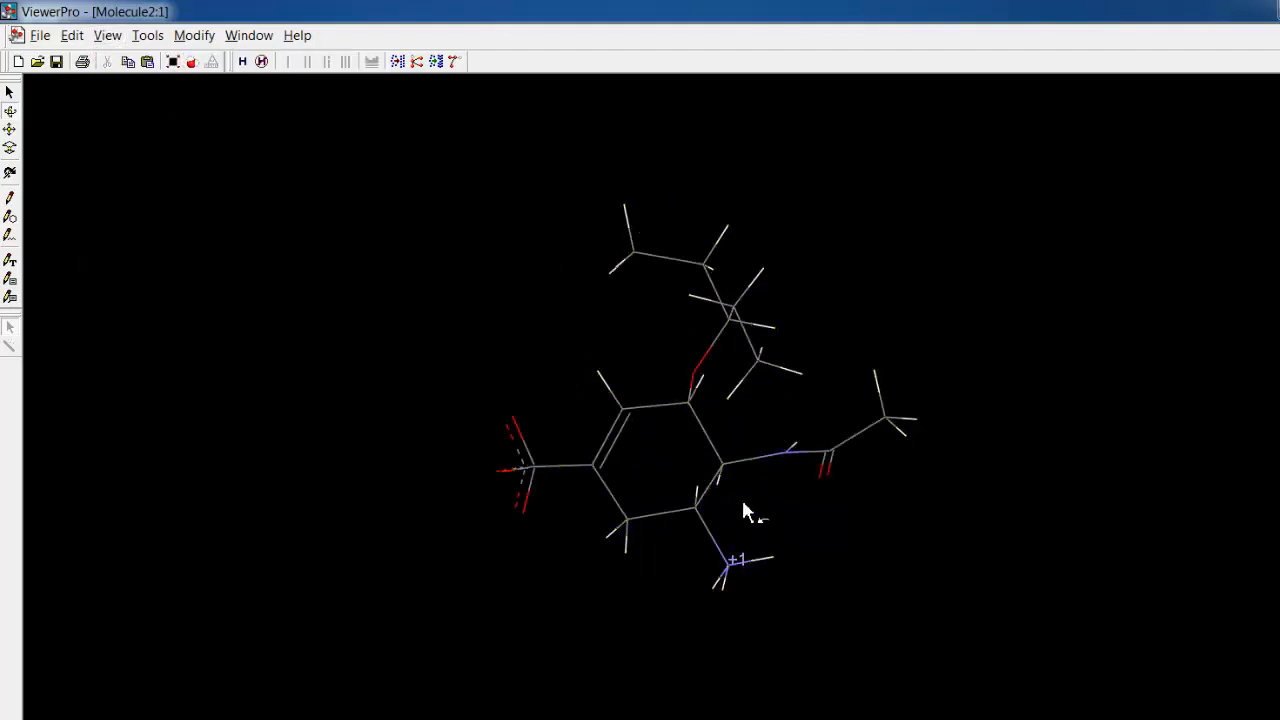